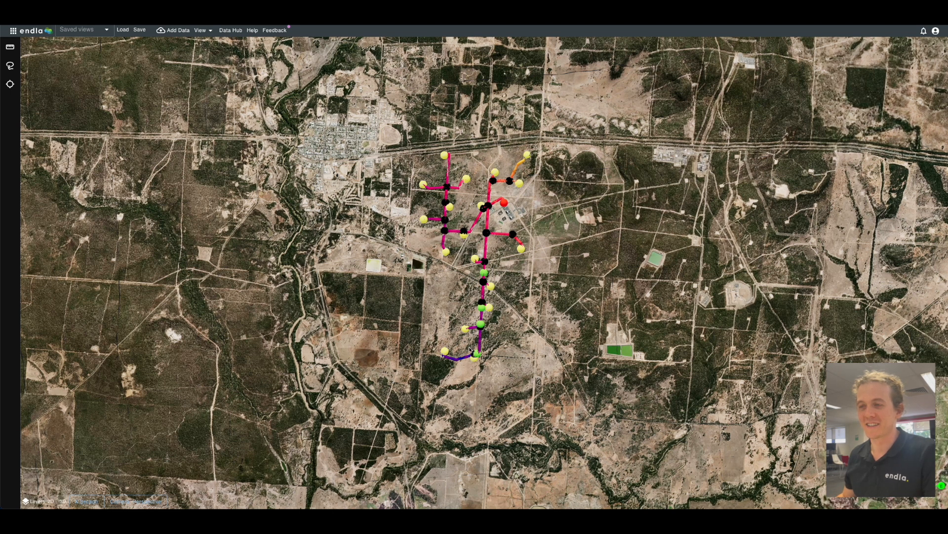
Examine the well and pipeline network on the satellite terrain from several angles and distances.
{"action": "left_click_drag", "start_coordinate": [436, 329], "coordinate": [473, 285]}
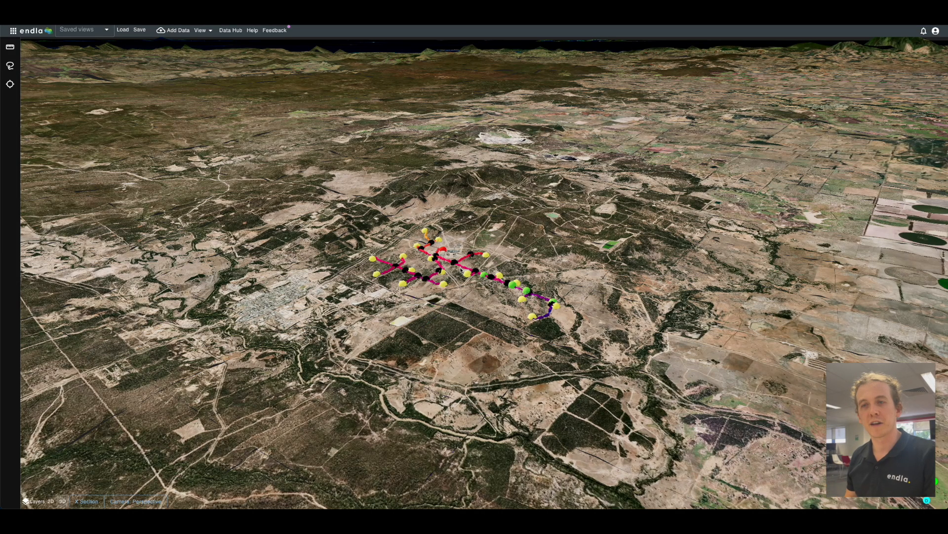
{"action": "scroll", "coordinate": [461, 270], "scroll_direction": "up", "scroll_amount": 3}
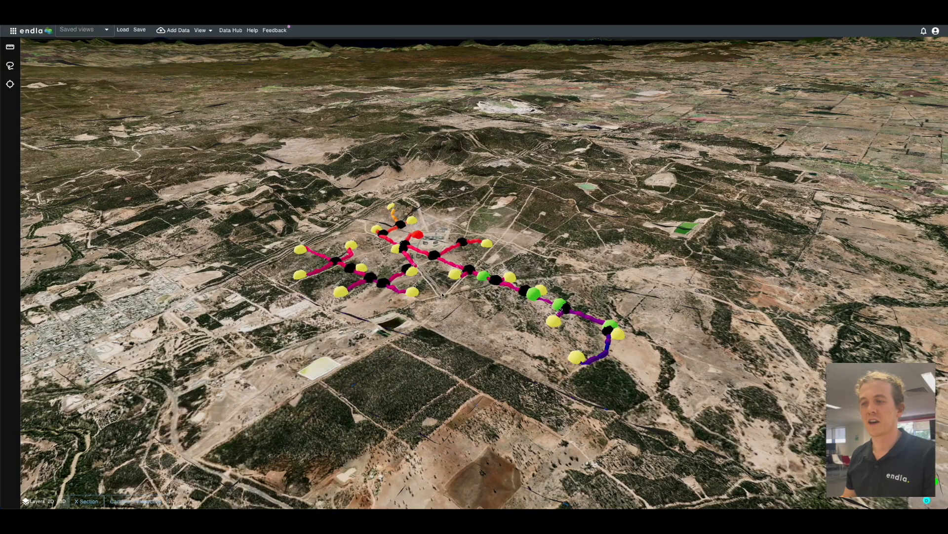
{"action": "left_click_drag", "start_coordinate": [447, 331], "coordinate": [451, 220]}
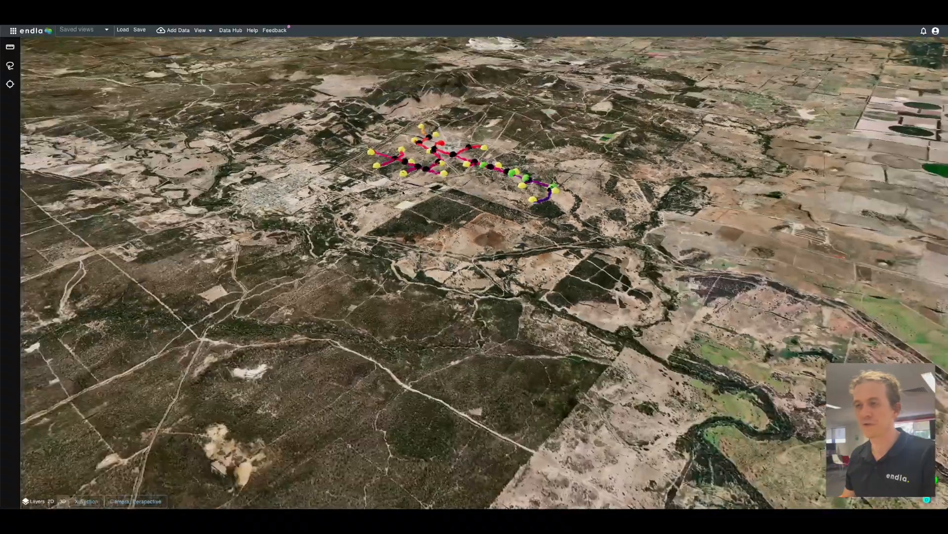
{"action": "left_click_drag", "start_coordinate": [402, 192], "coordinate": [414, 140]}
{"action": "scroll", "coordinate": [415, 268], "scroll_direction": "up", "scroll_amount": 5}
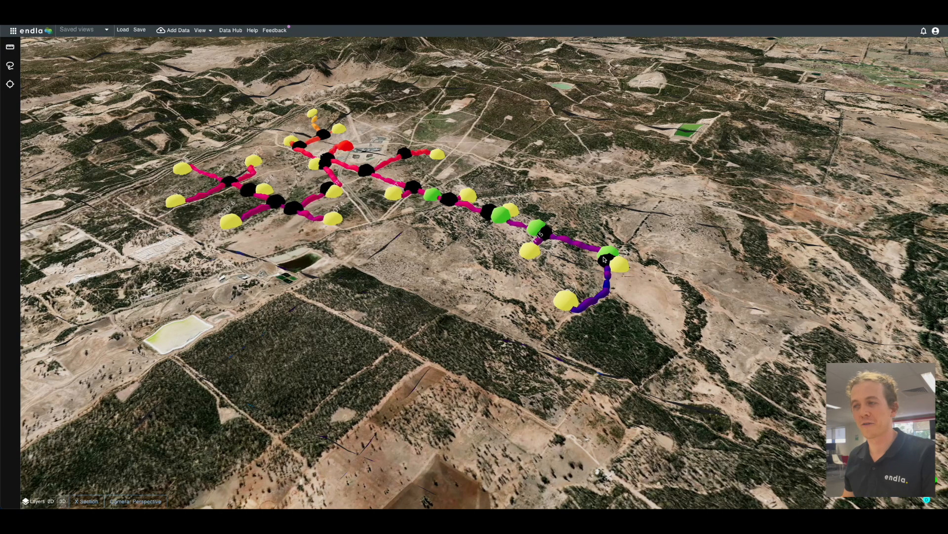
{"action": "left_click_drag", "start_coordinate": [394, 282], "coordinate": [240, 164]}
{"action": "scroll", "coordinate": [239, 165], "scroll_direction": "down", "scroll_amount": 5}
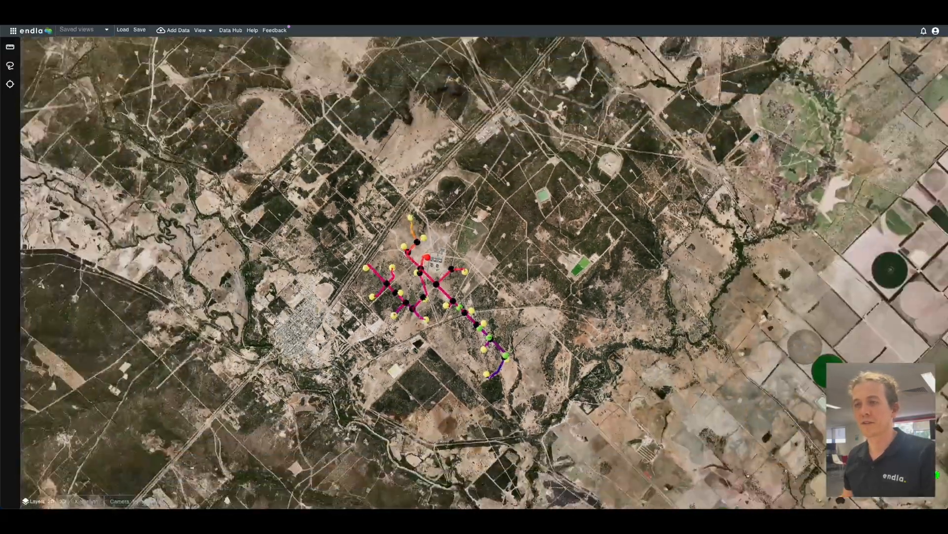
Turn on the vector maptiles to overlay roads and facilities on the map.
{"action": "left_click", "coordinate": [34, 501]}
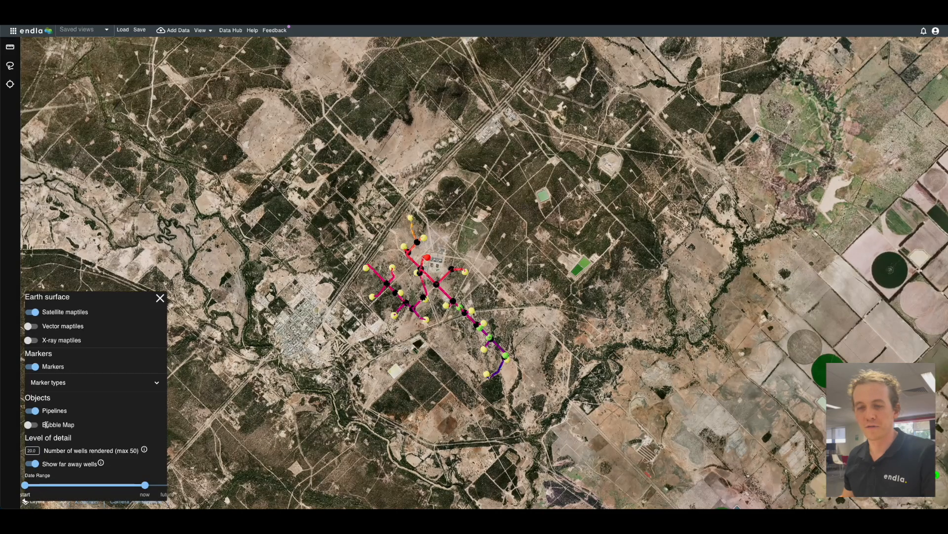
{"action": "left_click", "coordinate": [53, 328]}
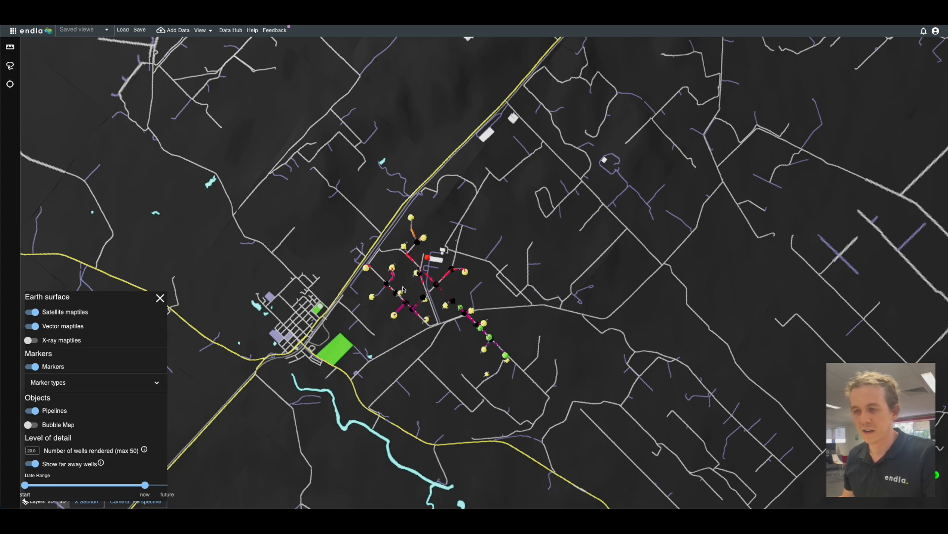
Add a map tile annotation titled "processing gas facility" with the facility tag beside the central facility buildings.
{"action": "right_click", "coordinate": [436, 263]}
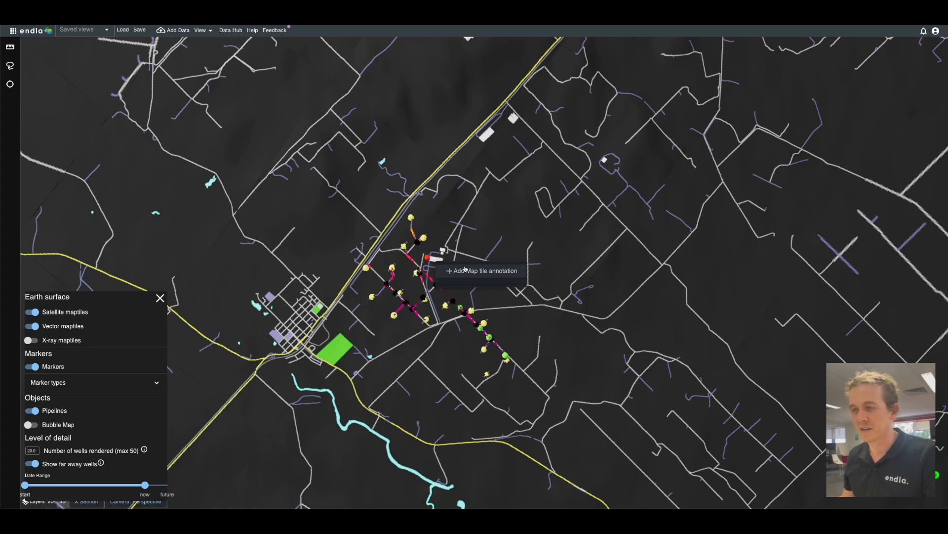
{"action": "left_click", "coordinate": [464, 268]}
{"action": "left_click", "coordinate": [361, 166]}
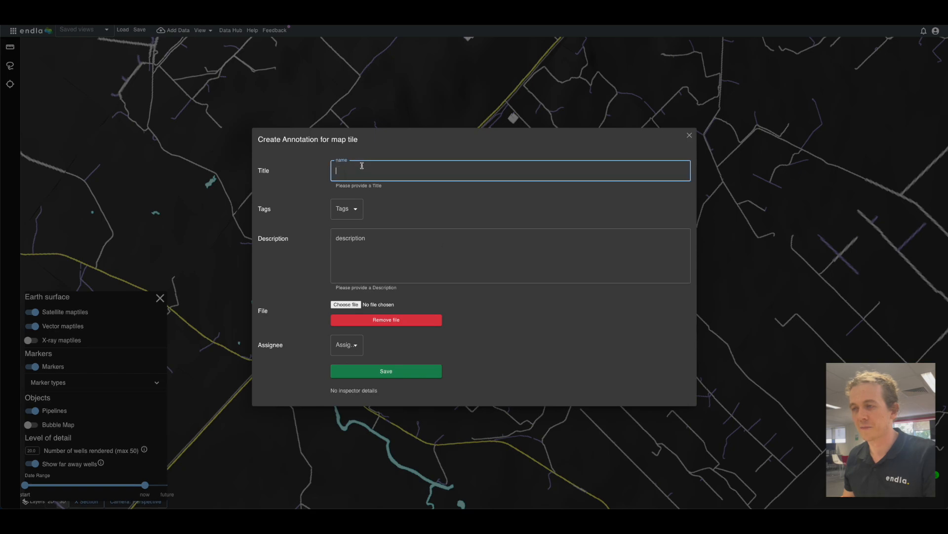
{"action": "type", "text": "processing "}
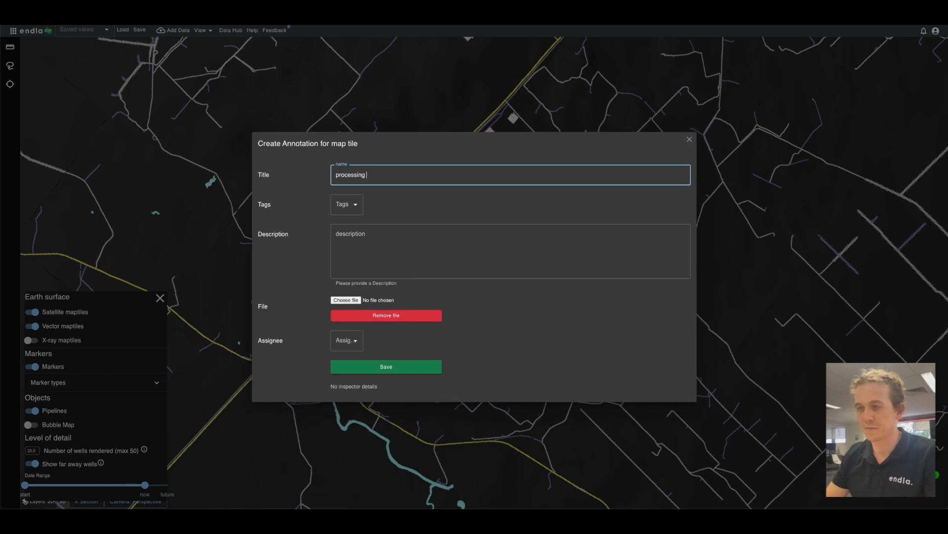
{"action": "type", "text": "gas facility"}
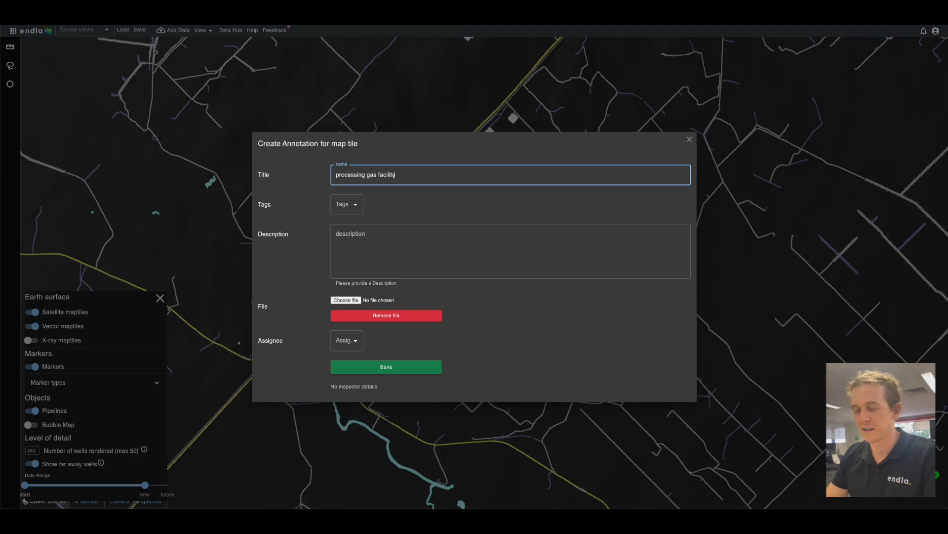
{"action": "left_click", "coordinate": [355, 204]}
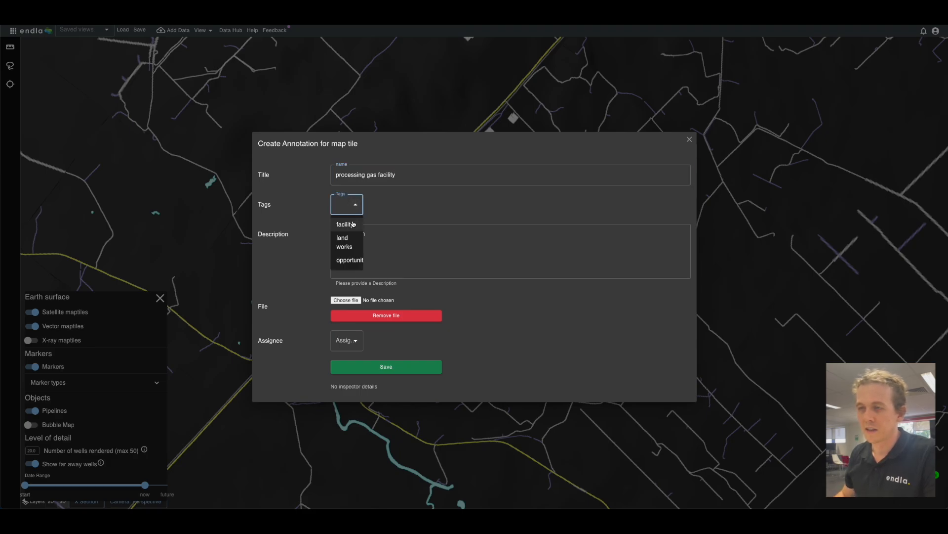
{"action": "left_click", "coordinate": [355, 224]}
{"action": "left_click", "coordinate": [430, 368]}
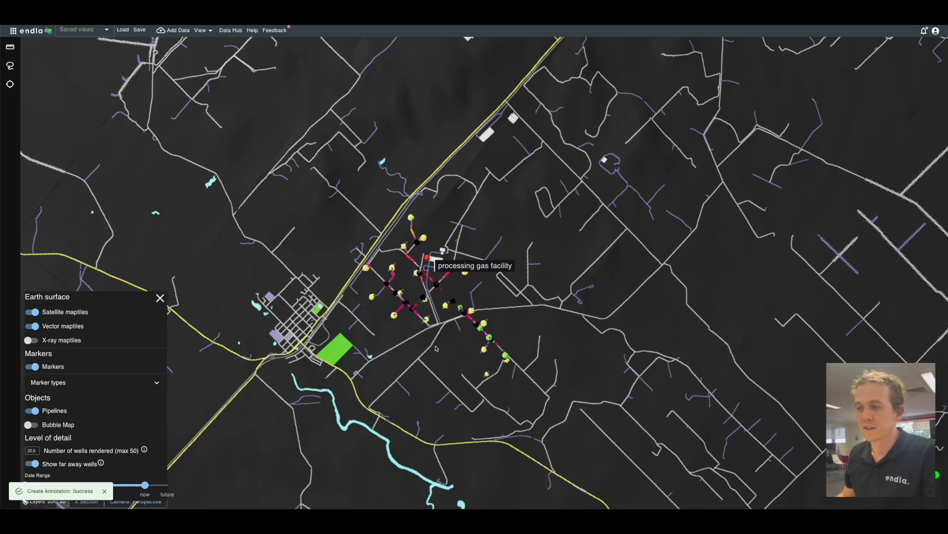
Turn on the X-ray maptiles and view the well paths beneath the surface.
{"action": "left_click", "coordinate": [50, 340]}
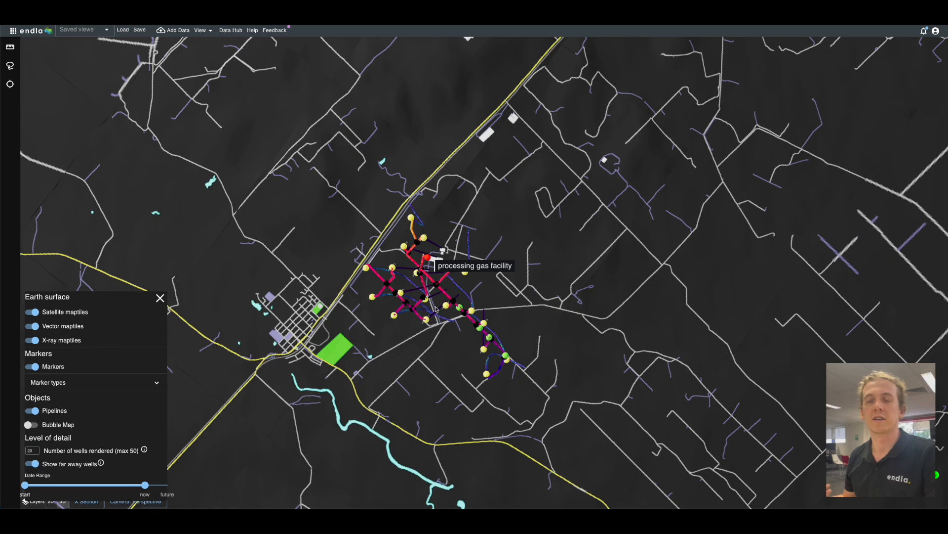
{"action": "scroll", "coordinate": [404, 315], "scroll_direction": "up", "scroll_amount": 3}
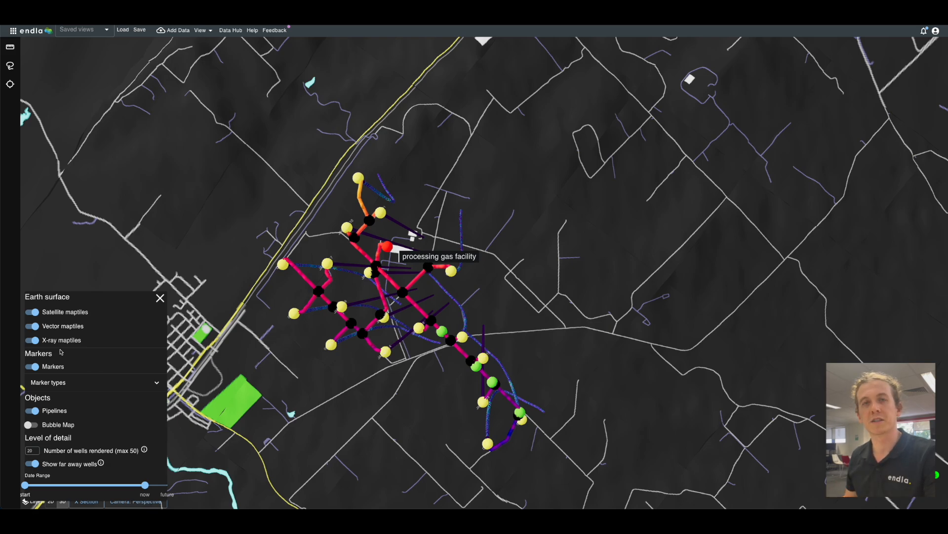
Hide the satellite, vector and X-ray maptiles along with the markers and pipelines, leaving only the wells.
{"action": "left_click", "coordinate": [50, 314]}
{"action": "left_click", "coordinate": [51, 326]}
{"action": "left_click", "coordinate": [50, 339]}
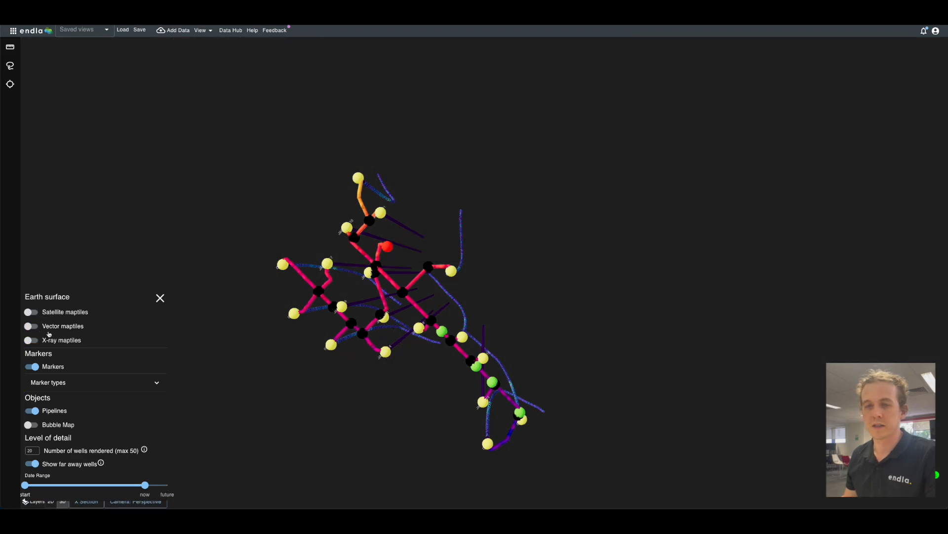
{"action": "left_click", "coordinate": [44, 367]}
{"action": "left_click", "coordinate": [43, 410]}
Apply the Thick scale preset and view the well paths from the side.
{"action": "left_click", "coordinate": [216, 30]}
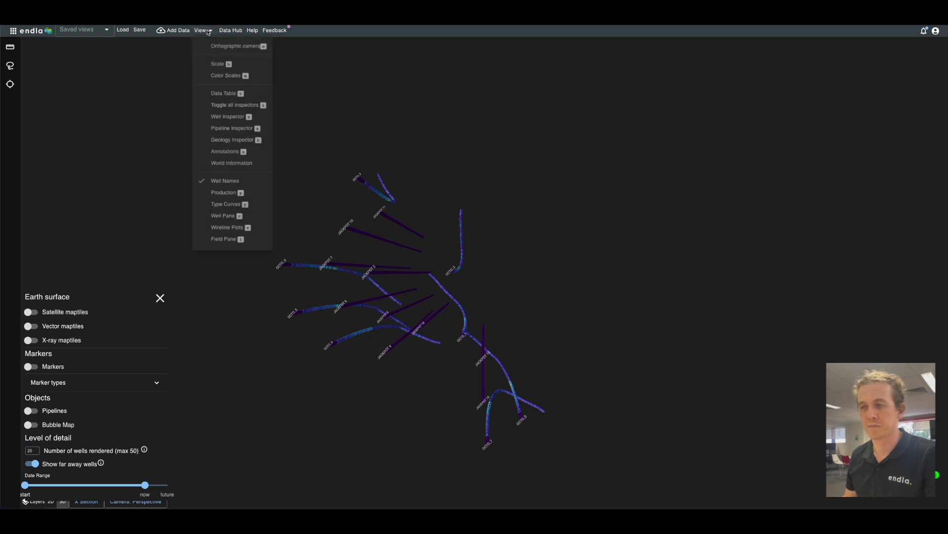
{"action": "left_click", "coordinate": [219, 65]}
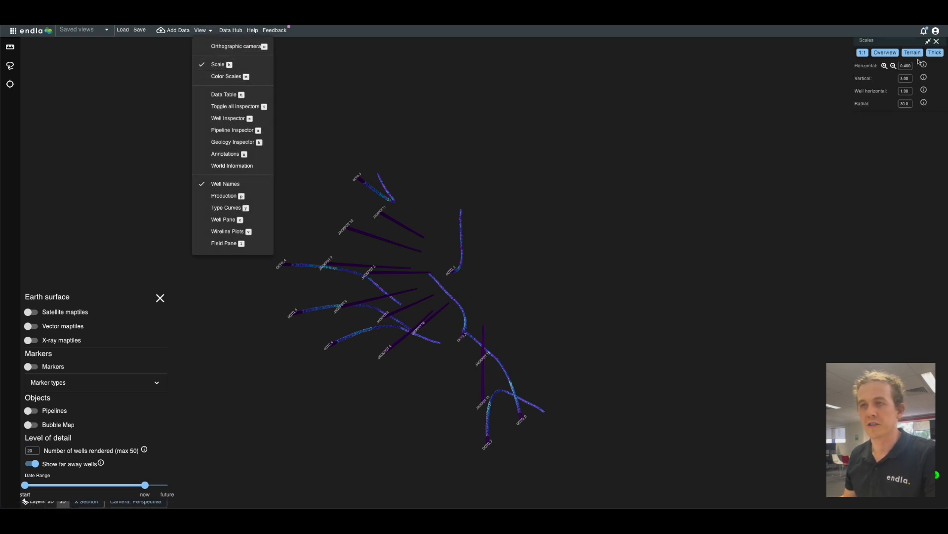
{"action": "left_click", "coordinate": [935, 53]}
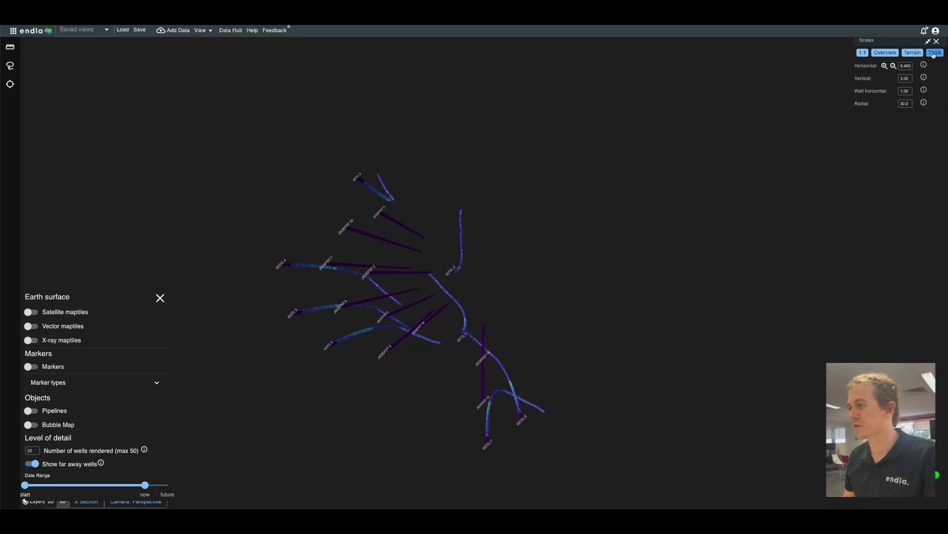
{"action": "left_click_drag", "start_coordinate": [436, 323], "coordinate": [469, 279]}
{"action": "scroll", "coordinate": [470, 279], "scroll_direction": "down", "scroll_amount": 5}
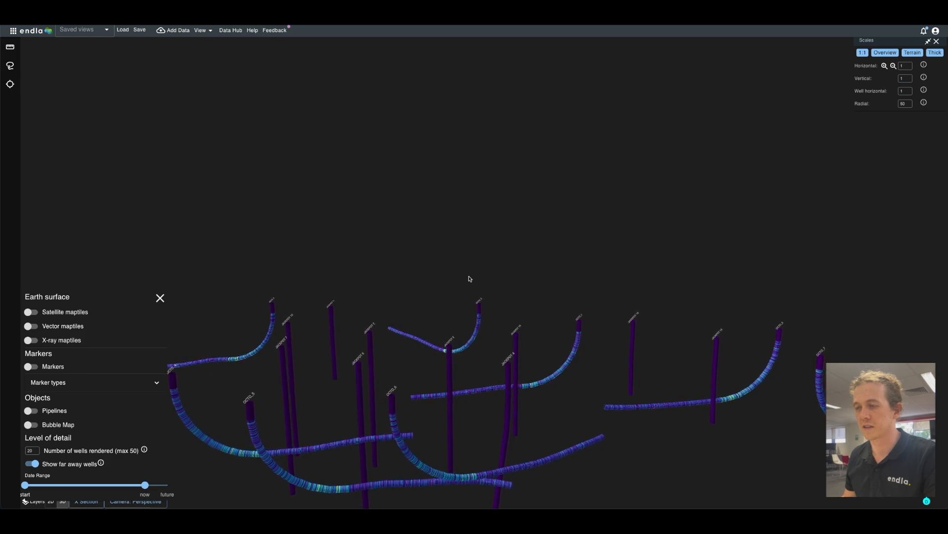
{"action": "scroll", "coordinate": [455, 320], "scroll_direction": "up", "scroll_amount": 5}
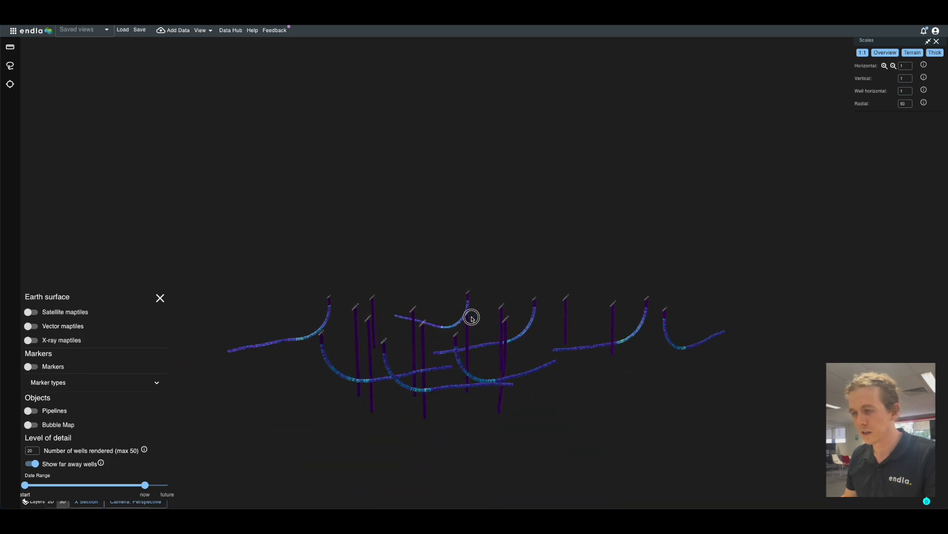
{"action": "mouse_move", "coordinate": [473, 318]}
{"action": "left_mouse_down"}
{"action": "mouse_move", "coordinate": [467, 306]}
{"action": "mouse_move", "coordinate": [457, 317]}
{"action": "left_mouse_up"}
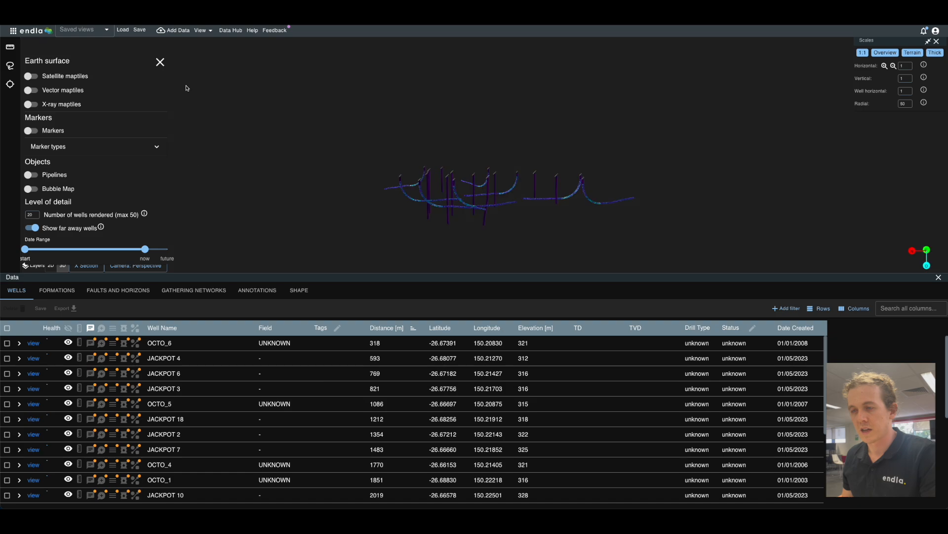
Close the layer settings and shrink the data table to enlarge the 3D view of the wells.
{"action": "left_click", "coordinate": [159, 63]}
{"action": "left_click_drag", "start_coordinate": [269, 271], "coordinate": [263, 349]}
{"action": "left_click_drag", "start_coordinate": [395, 261], "coordinate": [401, 267]}
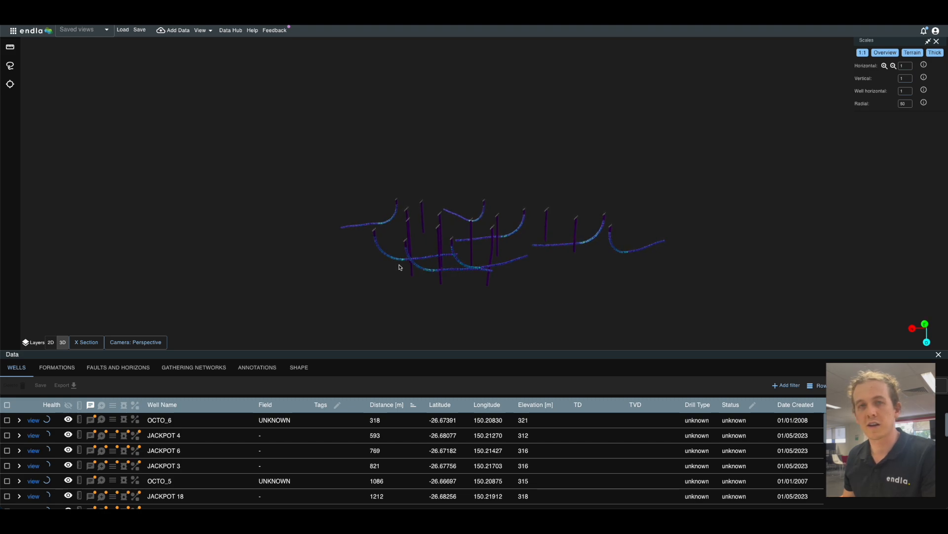
Show all formations in the 3D scene together with the wells.
{"action": "left_click", "coordinate": [52, 368]}
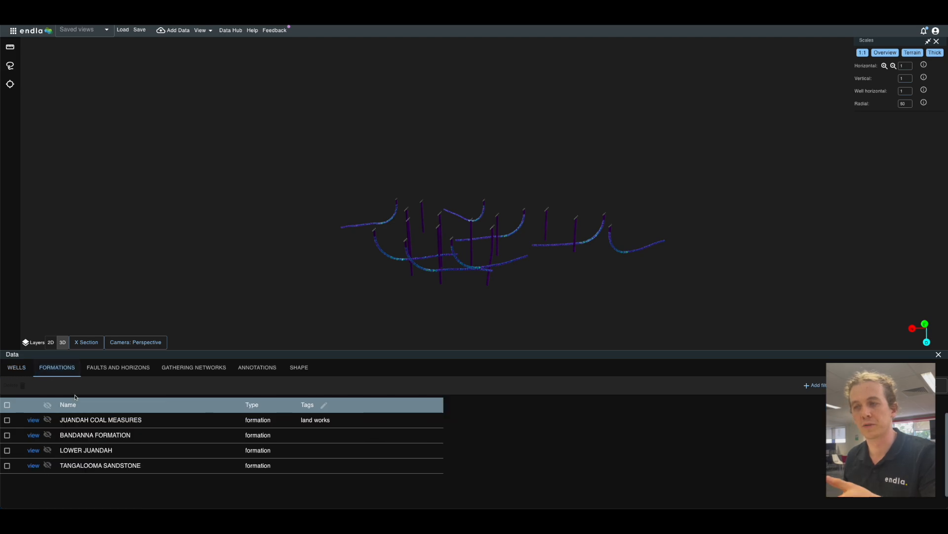
{"action": "left_click", "coordinate": [48, 405]}
{"action": "left_click", "coordinate": [468, 291]}
{"action": "mouse_move", "coordinate": [468, 291]}
{"action": "left_mouse_down"}
{"action": "mouse_move", "coordinate": [459, 279]}
{"action": "mouse_move", "coordinate": [475, 275]}
{"action": "mouse_move", "coordinate": [464, 279]}
{"action": "left_mouse_up"}
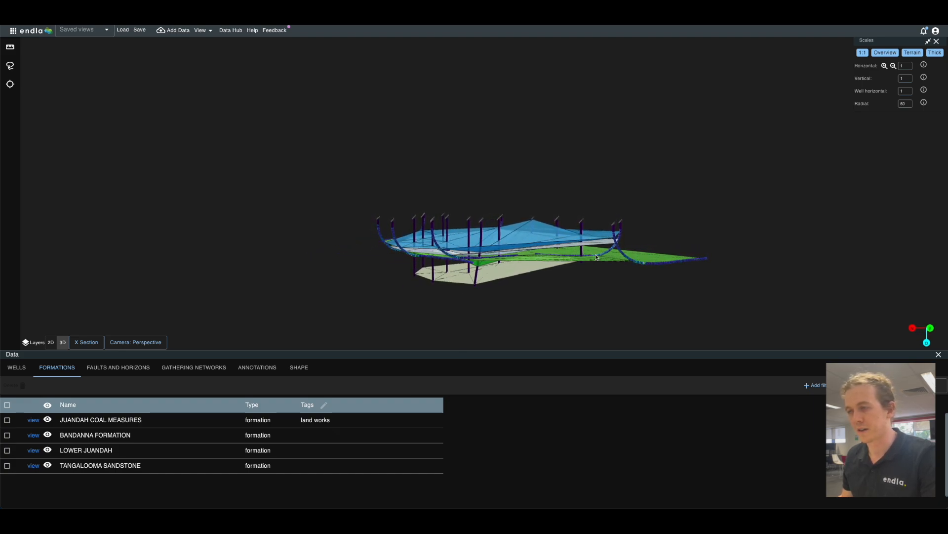
Inspect the details of the LOWER JUANDAH and TANGALOOMA SANDSTONE formation surfaces.
{"action": "left_click", "coordinate": [485, 281]}
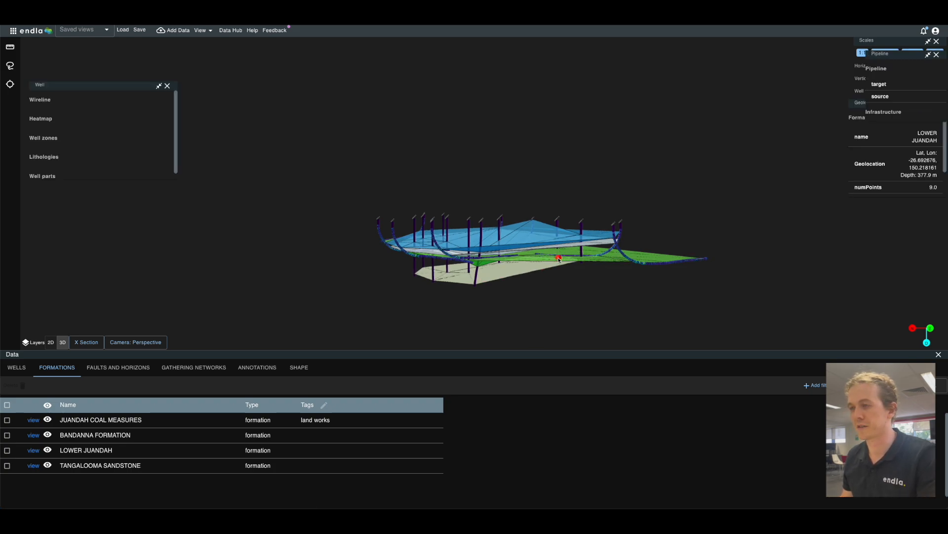
{"action": "left_click", "coordinate": [653, 257]}
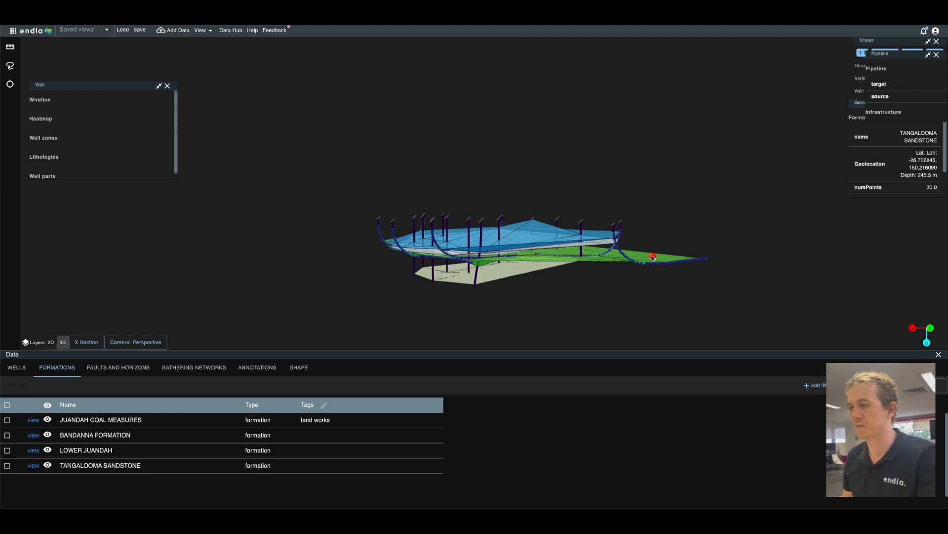
{"action": "left_click", "coordinate": [485, 279]}
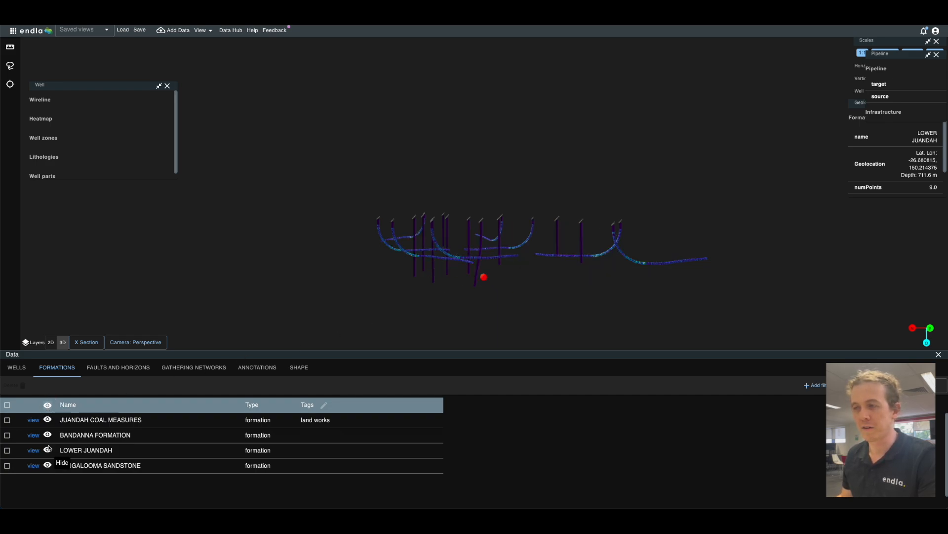
Show only the TANGALOOMA SANDSTONE formation and the OCTO wells, hiding the other formations and the JACKPOT wells.
{"action": "left_click", "coordinate": [47, 466]}
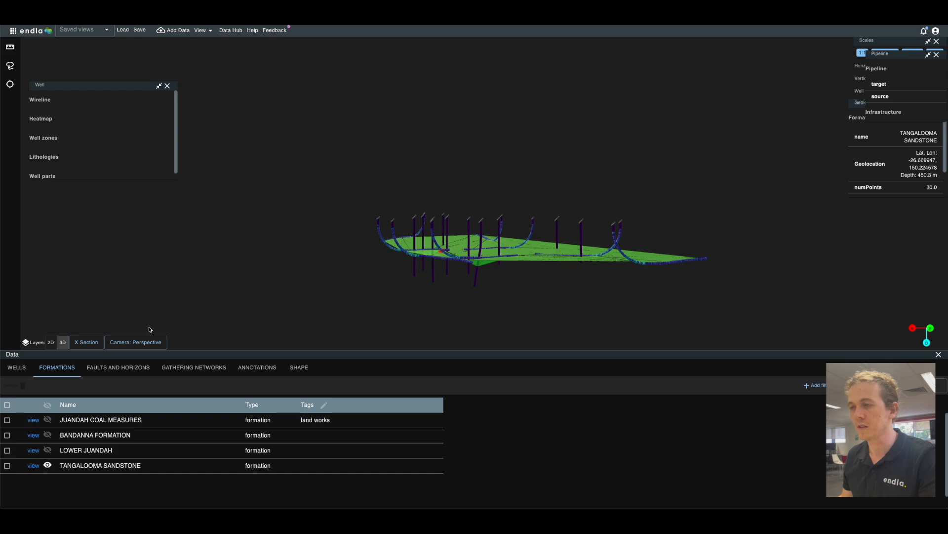
{"action": "left_click", "coordinate": [17, 367]}
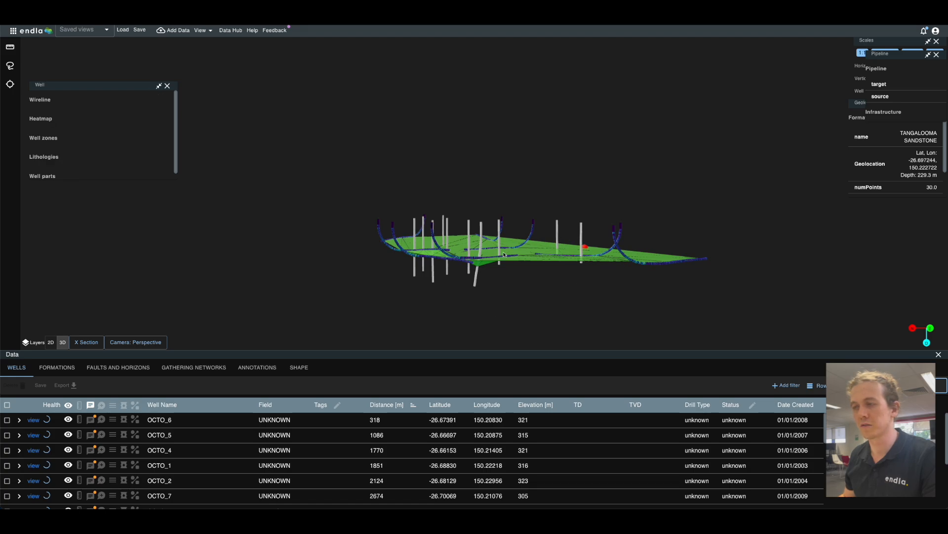
{"action": "left_click", "coordinate": [68, 405]}
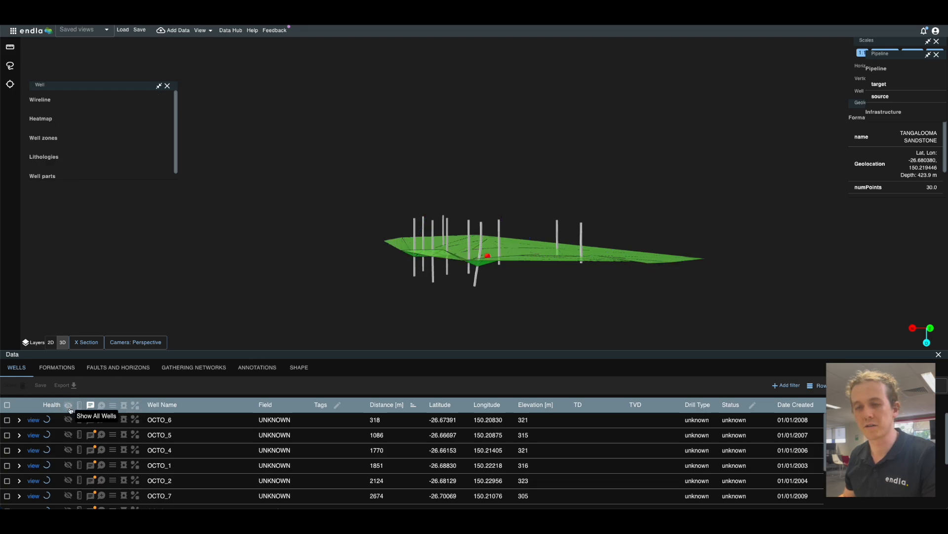
{"action": "mouse_move", "coordinate": [371, 241]}
{"action": "left_mouse_down"}
{"action": "mouse_move", "coordinate": [387, 254]}
{"action": "mouse_move", "coordinate": [395, 246]}
{"action": "left_mouse_up"}
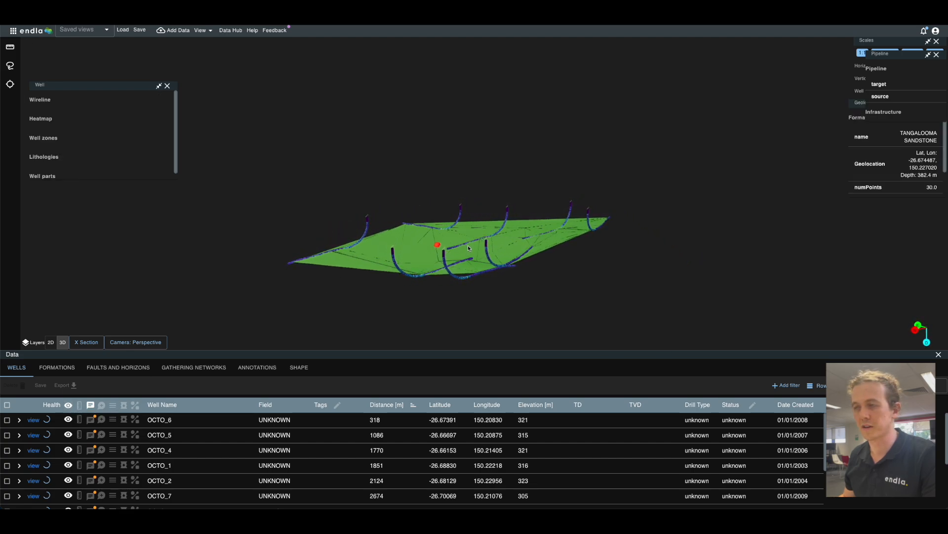
Focus on well OCTO_4 and examine its path where it meets the TANGALOOMA SANDSTONE surface.
{"action": "mouse_move", "coordinate": [47, 453]}
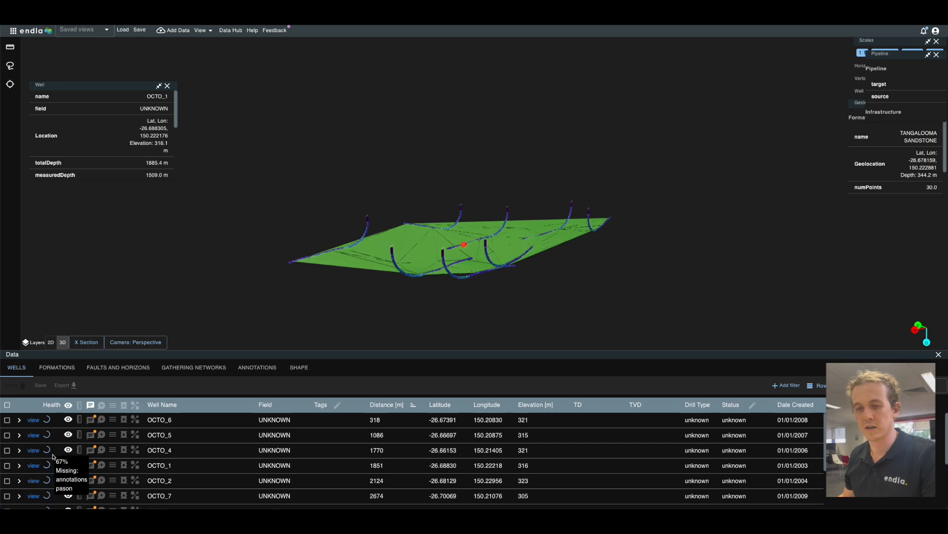
{"action": "scroll", "coordinate": [219, 314], "scroll_direction": "up", "scroll_amount": 10}
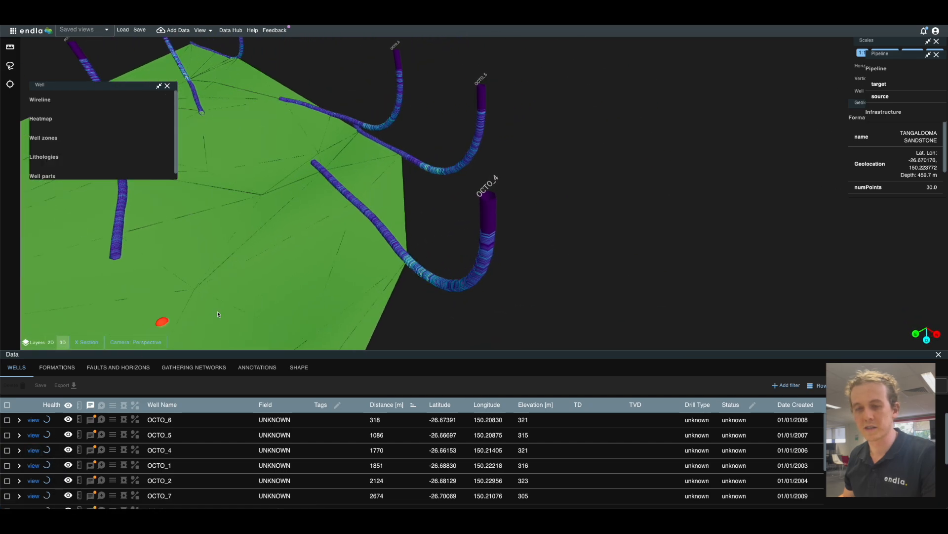
{"action": "left_click_drag", "start_coordinate": [319, 289], "coordinate": [589, 173]}
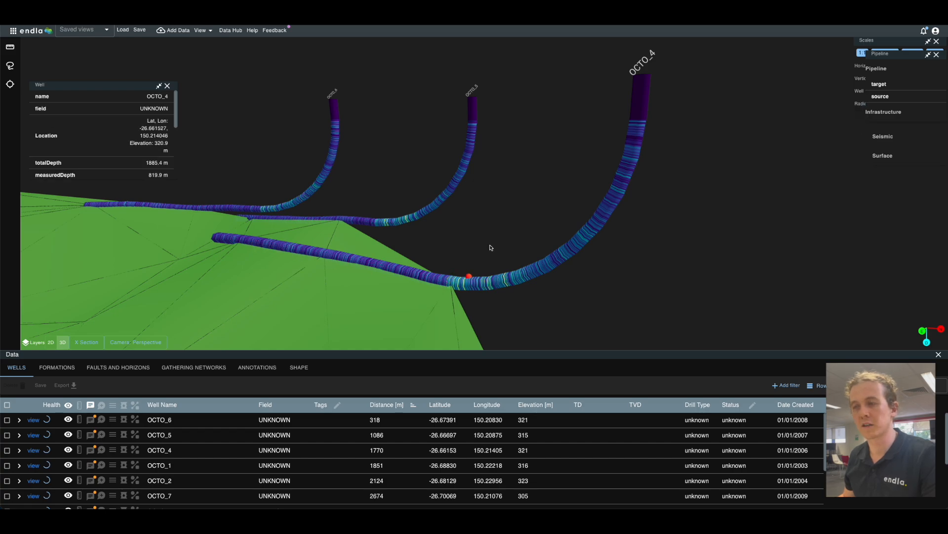
Show only the wells OCTO_1 and OCTO_0 above the TANGALOOMA SANDSTONE surface, hiding all other wells.
{"action": "left_click_drag", "start_coordinate": [489, 245], "coordinate": [480, 240]}
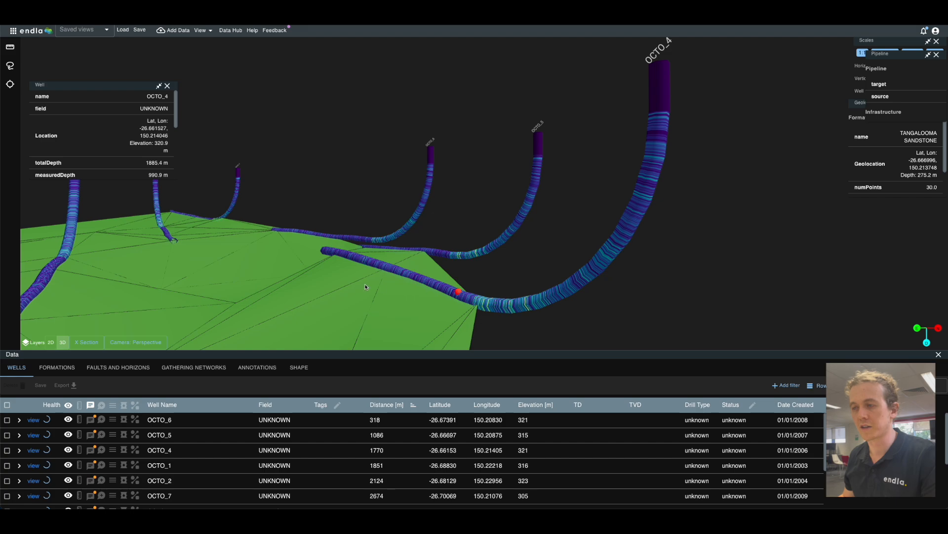
{"action": "scroll", "coordinate": [365, 286], "scroll_direction": "down", "scroll_amount": 5}
{"action": "left_click_drag", "start_coordinate": [281, 245], "coordinate": [254, 246]}
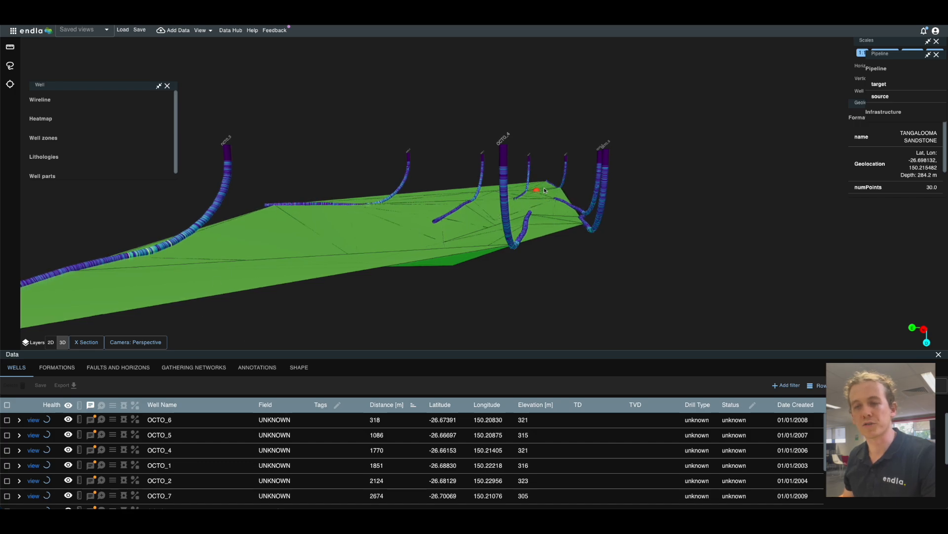
{"action": "left_click_drag", "start_coordinate": [538, 189], "coordinate": [525, 221]}
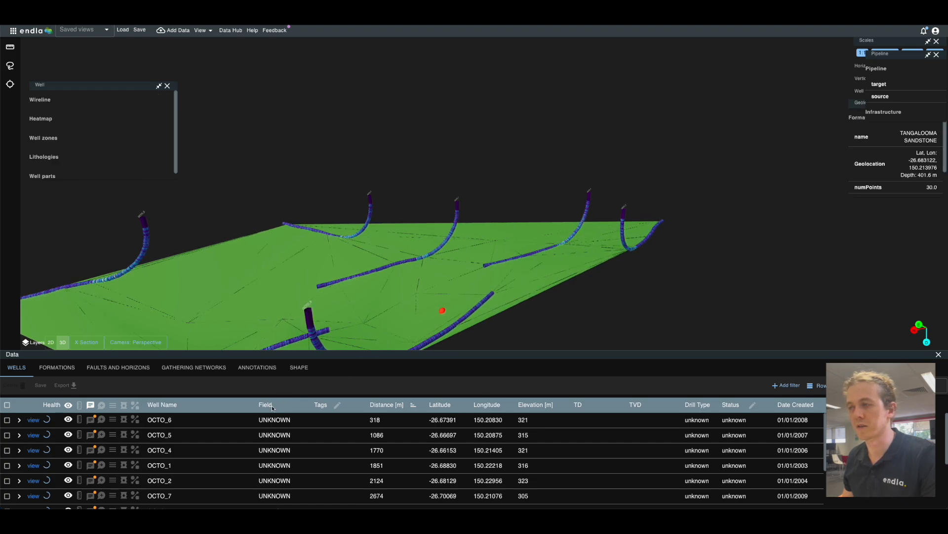
{"action": "left_click", "coordinate": [68, 405]}
{"action": "scroll", "coordinate": [73, 437], "scroll_direction": "down", "scroll_amount": 1}
{"action": "left_click", "coordinate": [70, 455]}
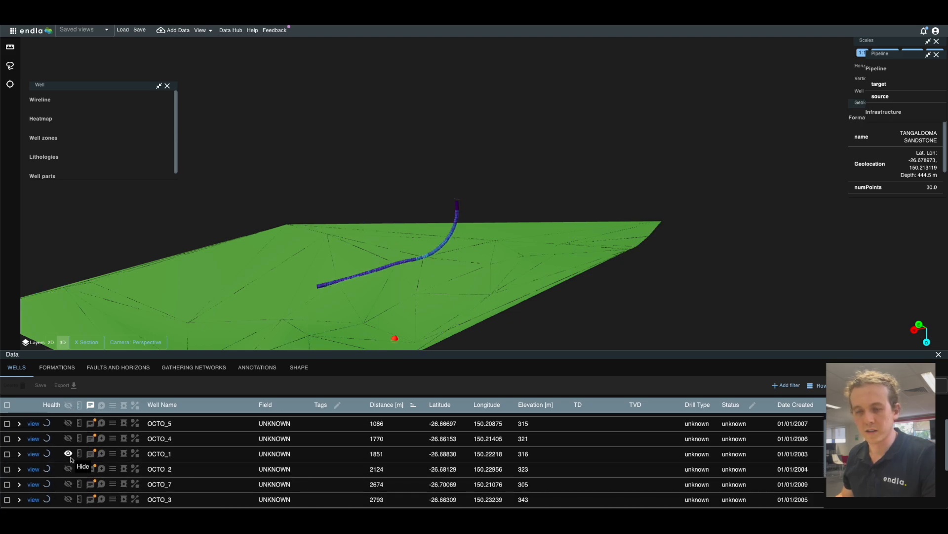
{"action": "scroll", "coordinate": [71, 459], "scroll_direction": "down", "scroll_amount": 3}
{"action": "left_click", "coordinate": [69, 464]}
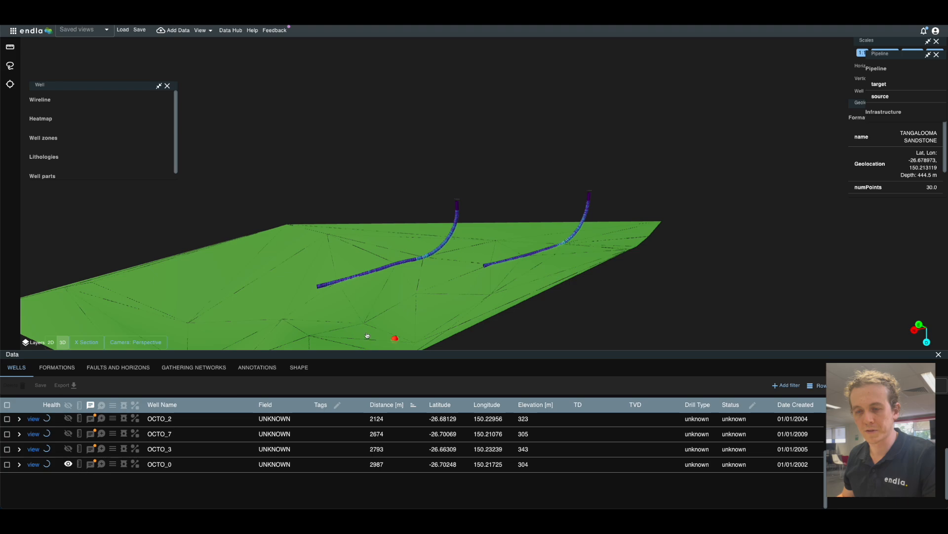
Switch to the cross-section view and show all formations to examine how they lie relative to the two wells.
{"action": "left_click_drag", "start_coordinate": [684, 214], "coordinate": [670, 214]}
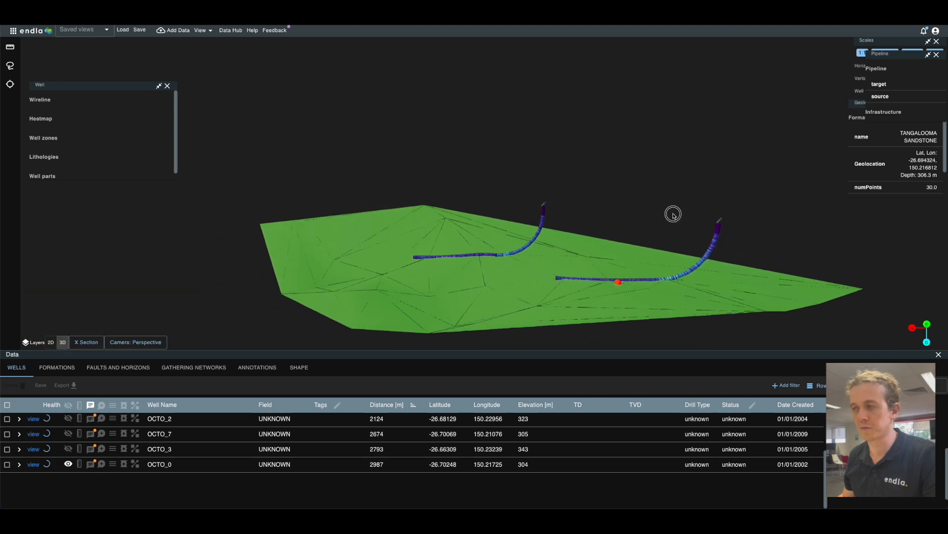
{"action": "left_click", "coordinate": [86, 343]}
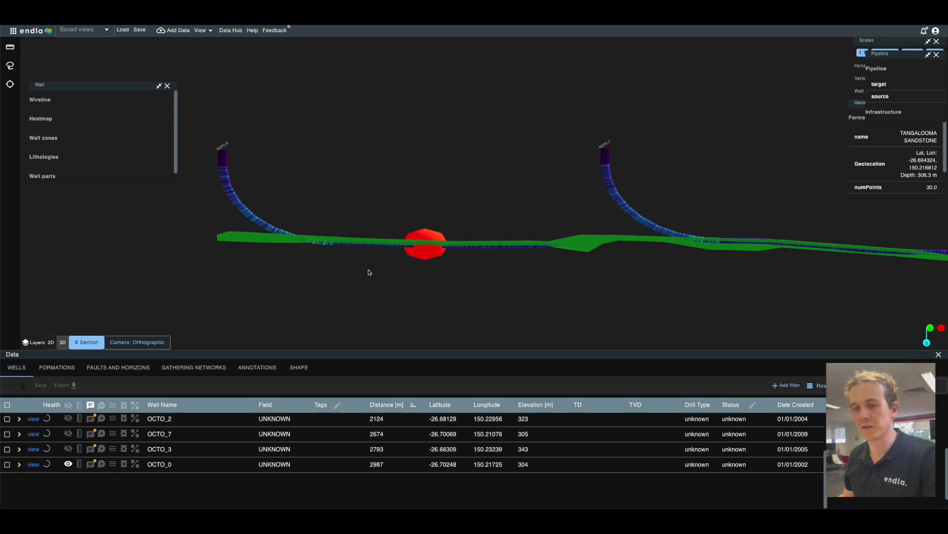
{"action": "left_click", "coordinate": [60, 368]}
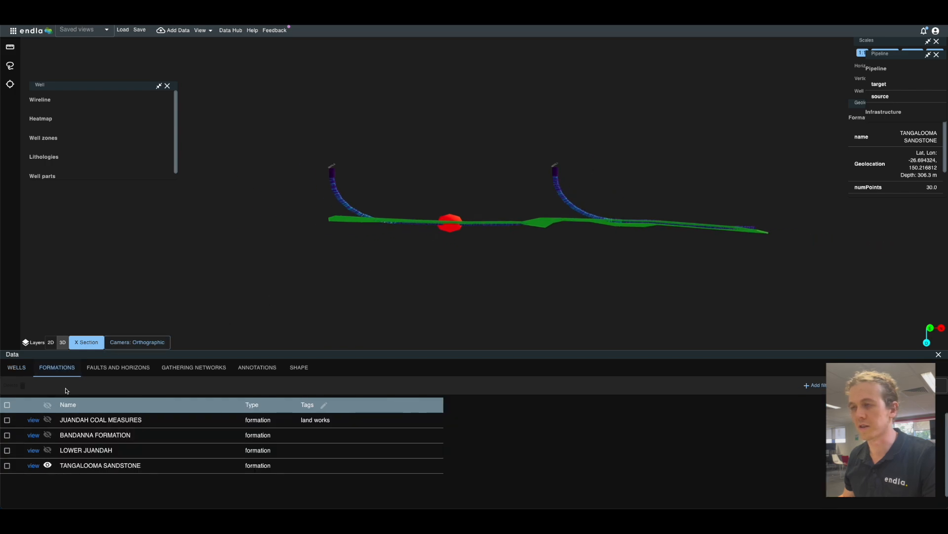
{"action": "left_click", "coordinate": [47, 405]}
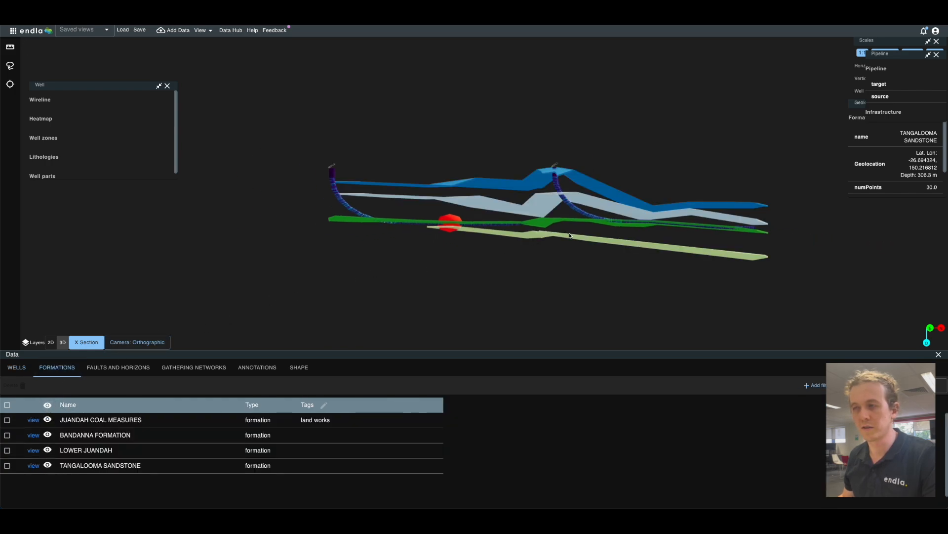
{"action": "left_click_drag", "start_coordinate": [372, 204], "coordinate": [440, 209]}
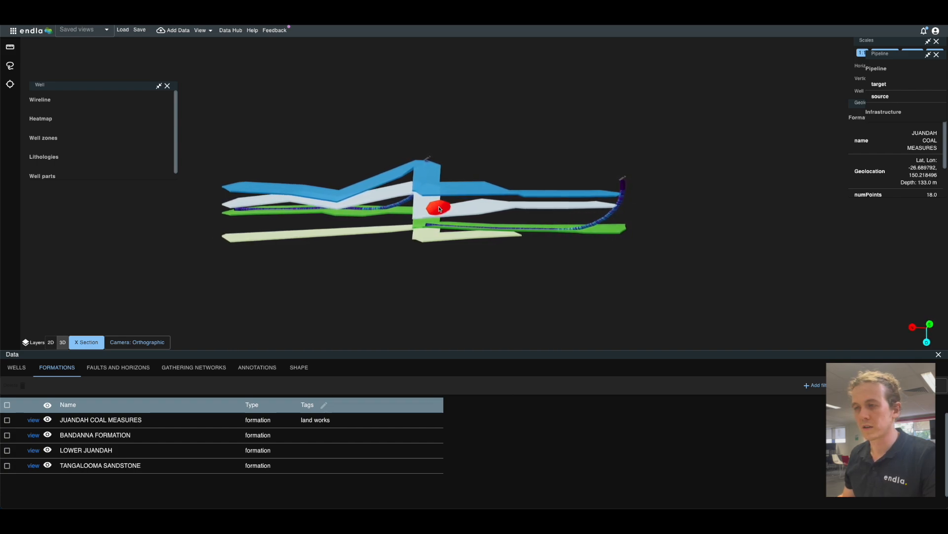
Leave the cross-section view and show only the TANGALOOMA SANDSTONE formation with the two wells.
{"action": "left_click", "coordinate": [87, 342]}
{"action": "left_click_drag", "start_coordinate": [496, 238], "coordinate": [403, 242]}
{"action": "left_click", "coordinate": [48, 407]}
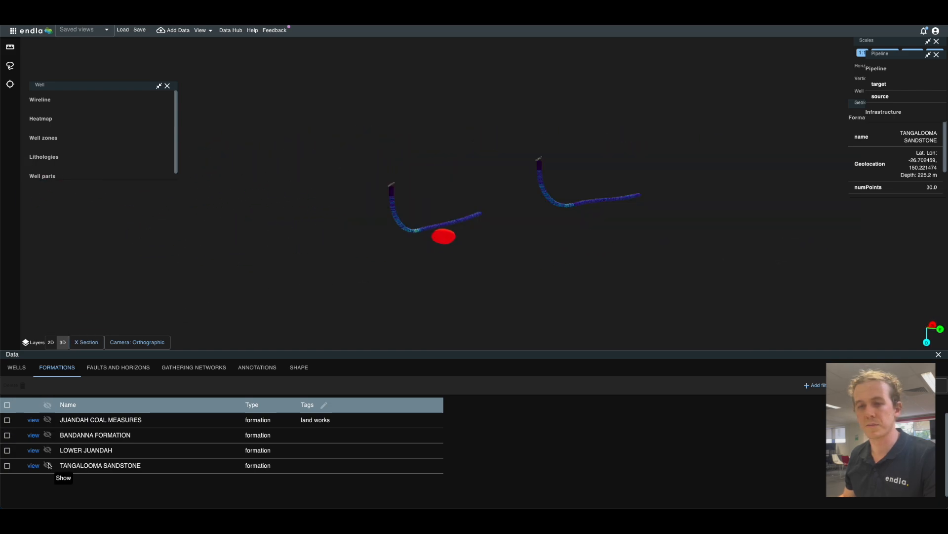
{"action": "left_click", "coordinate": [48, 464]}
{"action": "left_click_drag", "start_coordinate": [383, 207], "coordinate": [399, 215]}
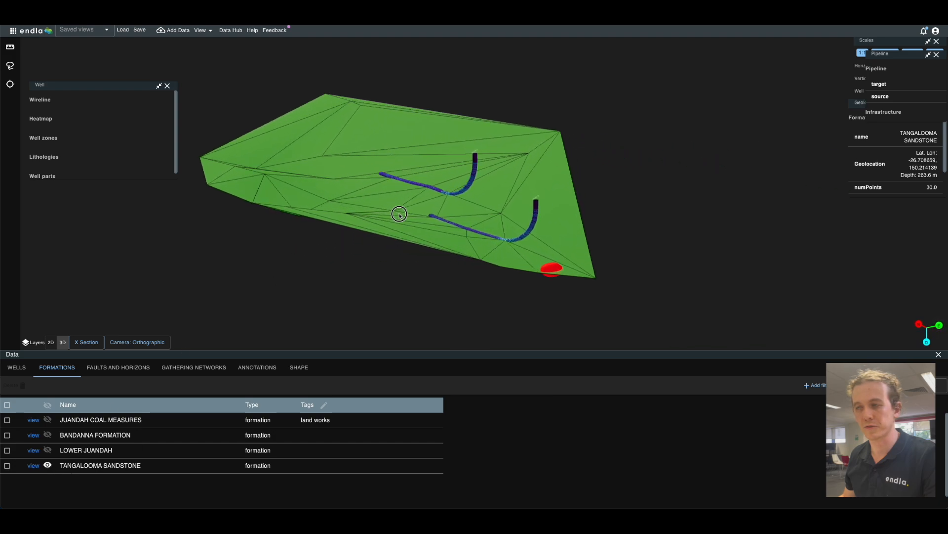
Open the color scale settings for formations and point clouds.
{"action": "left_click", "coordinate": [203, 30]}
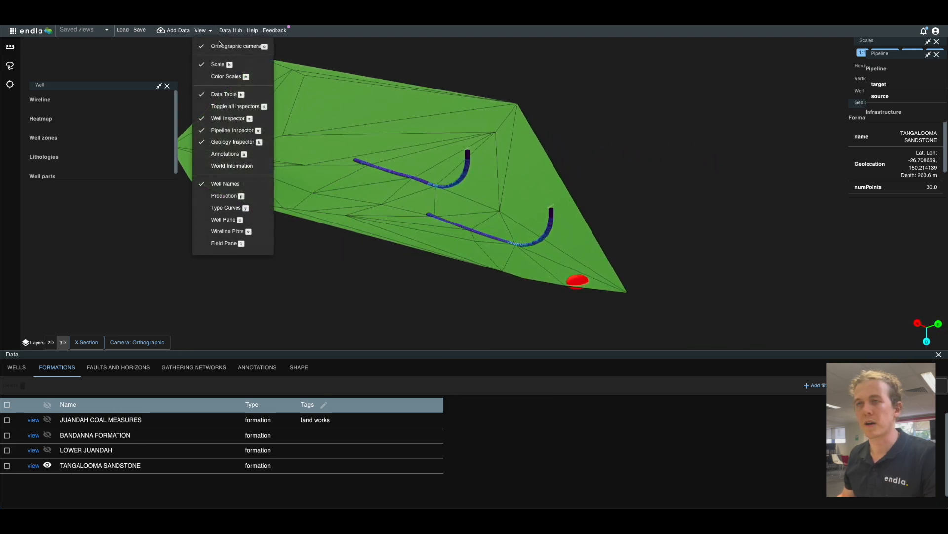
{"action": "left_click", "coordinate": [230, 77]}
{"action": "left_click_drag", "start_coordinate": [814, 42], "coordinate": [689, 87]}
{"action": "scroll", "coordinate": [694, 99], "scroll_direction": "right", "scroll_amount": 5}
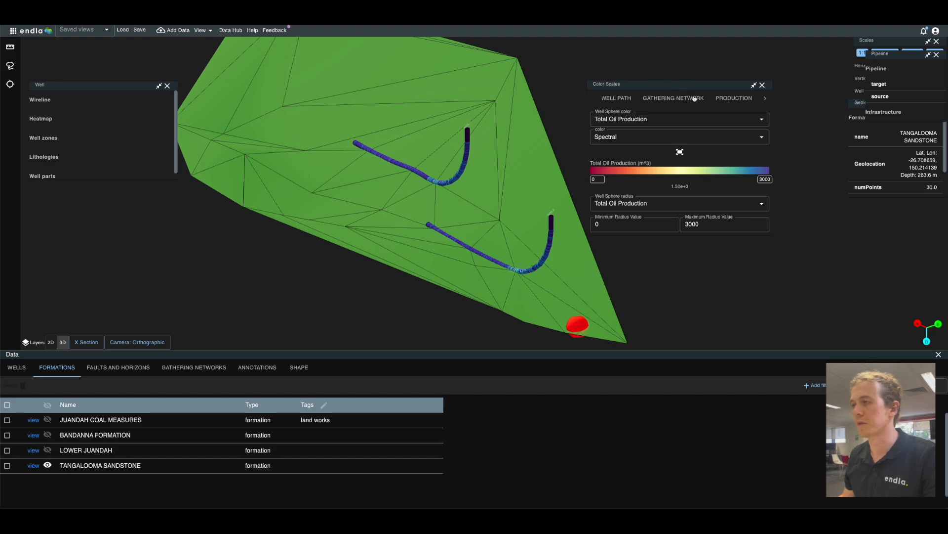
{"action": "scroll", "coordinate": [694, 98], "scroll_direction": "left", "scroll_amount": 5}
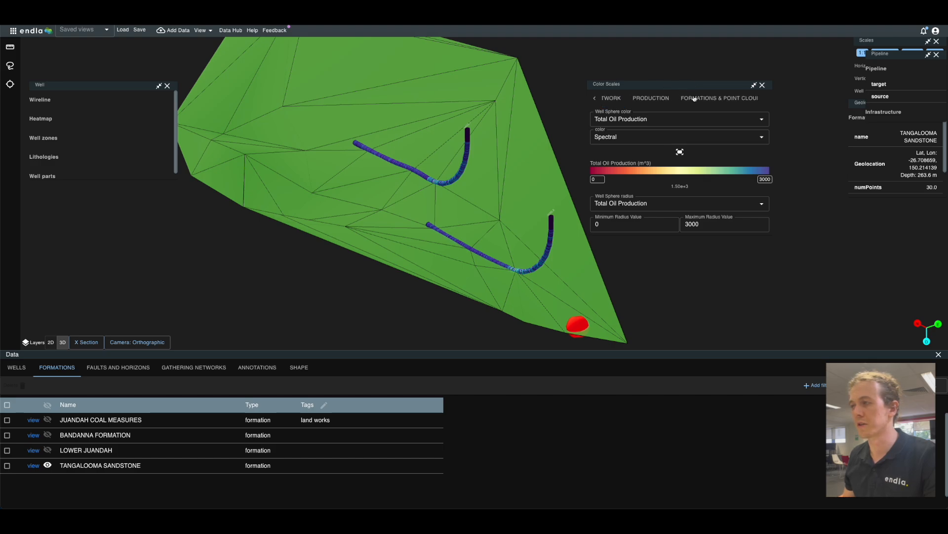
{"action": "scroll", "coordinate": [694, 98], "scroll_direction": "right", "scroll_amount": 5}
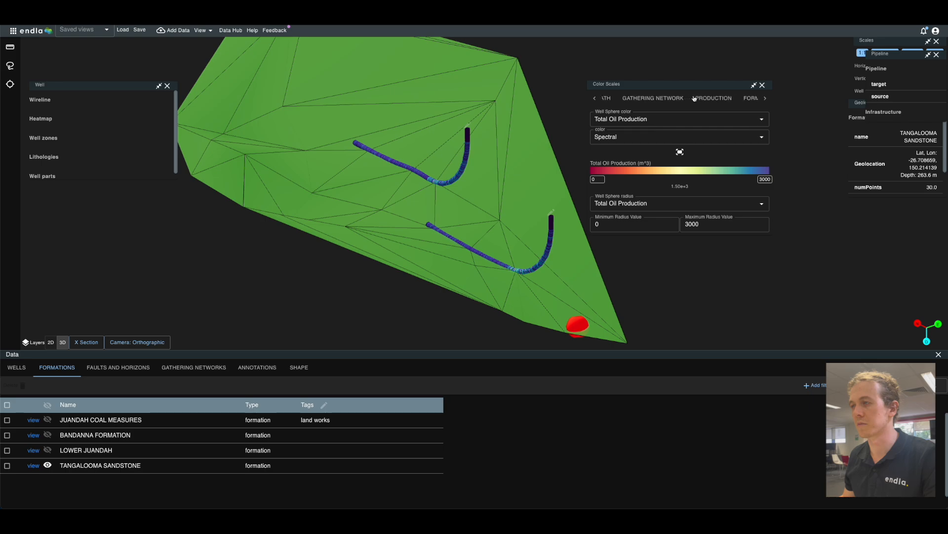
{"action": "left_click", "coordinate": [741, 98]}
Color the formation by Slope with the RdYlGn scale and enable contour lines and colouring.
{"action": "left_click", "coordinate": [632, 119]}
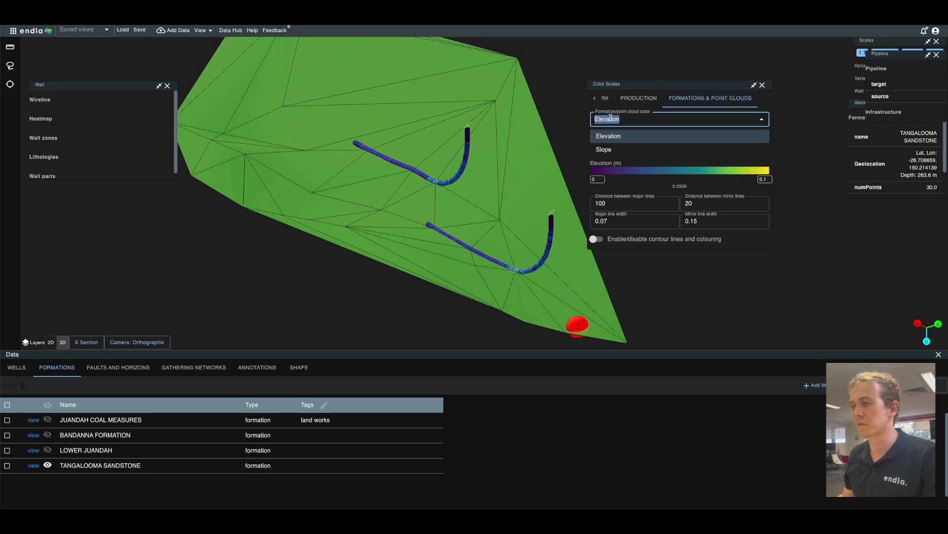
{"action": "left_click", "coordinate": [624, 150]}
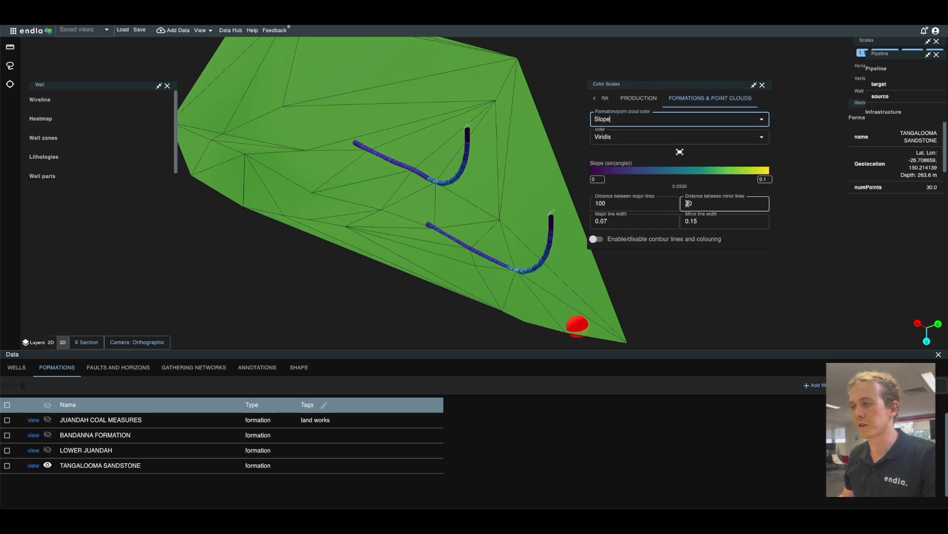
{"action": "left_click", "coordinate": [634, 138]}
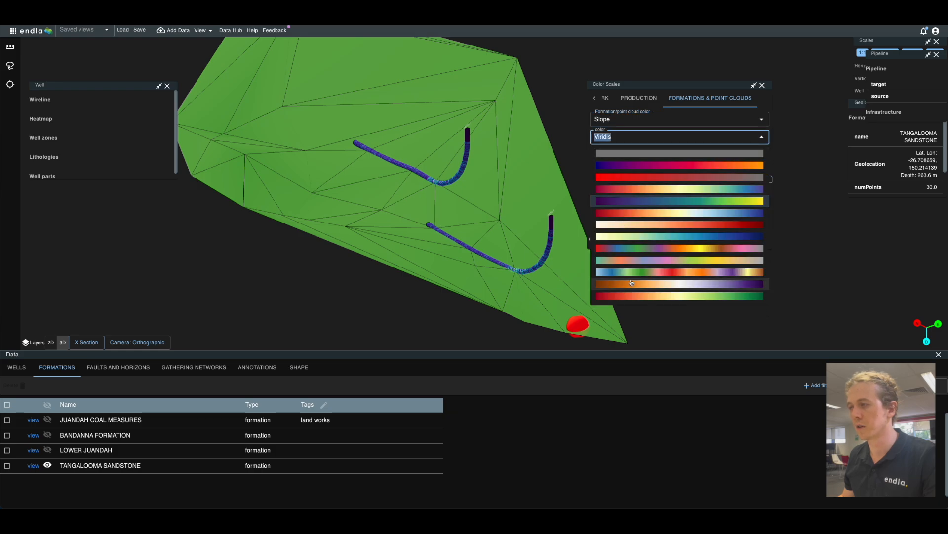
{"action": "left_click", "coordinate": [636, 297]}
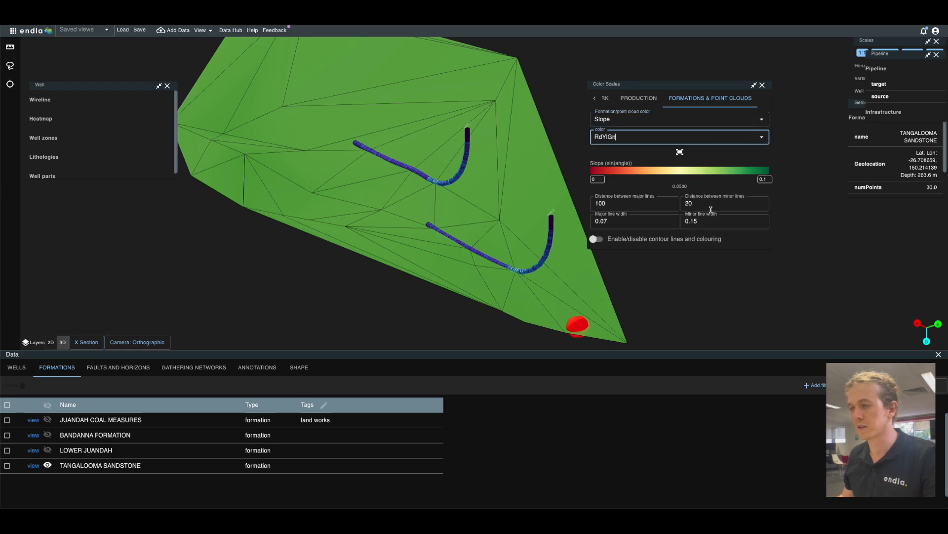
{"action": "left_click", "coordinate": [596, 240]}
{"action": "left_click_drag", "start_coordinate": [450, 273], "coordinate": [444, 264]}
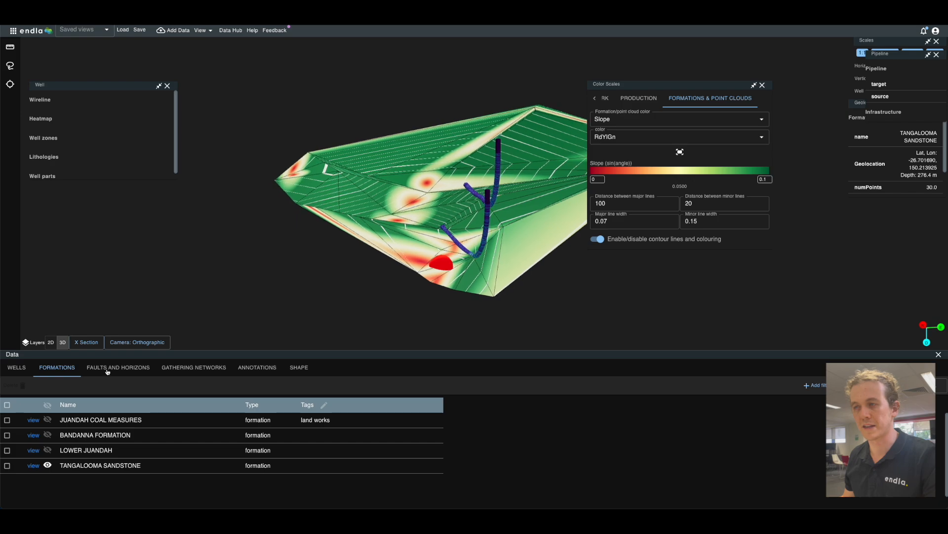
Switch to the cross-section view to examine the slope-colored surface along the two wells, and close the well details.
{"action": "left_click", "coordinate": [87, 342]}
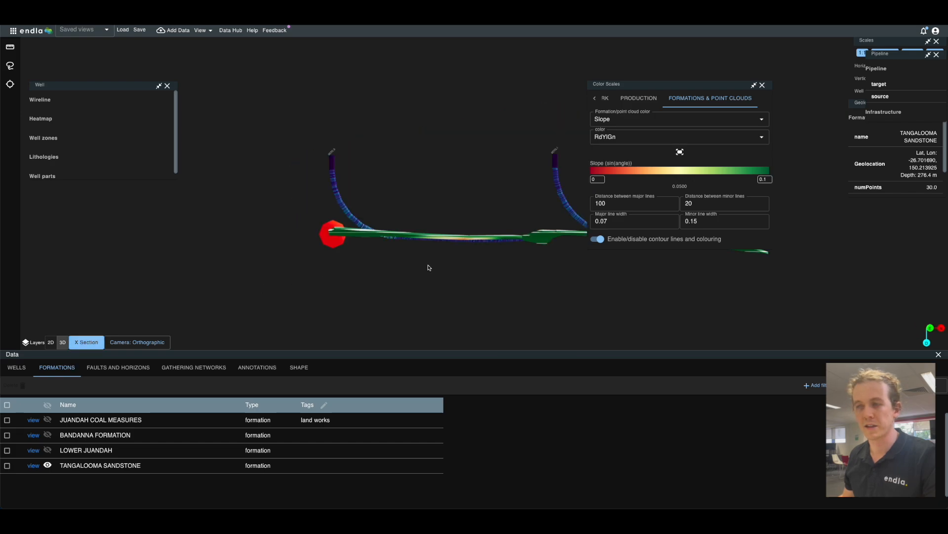
{"action": "mouse_move", "coordinate": [503, 273]}
{"action": "left_mouse_down"}
{"action": "mouse_move", "coordinate": [332, 245]}
{"action": "mouse_move", "coordinate": [328, 269]}
{"action": "left_mouse_up"}
{"action": "mouse_move", "coordinate": [310, 234]}
{"action": "right_mouse_down"}
{"action": "mouse_move", "coordinate": [361, 233]}
{"action": "mouse_move", "coordinate": [332, 236]}
{"action": "right_mouse_up"}
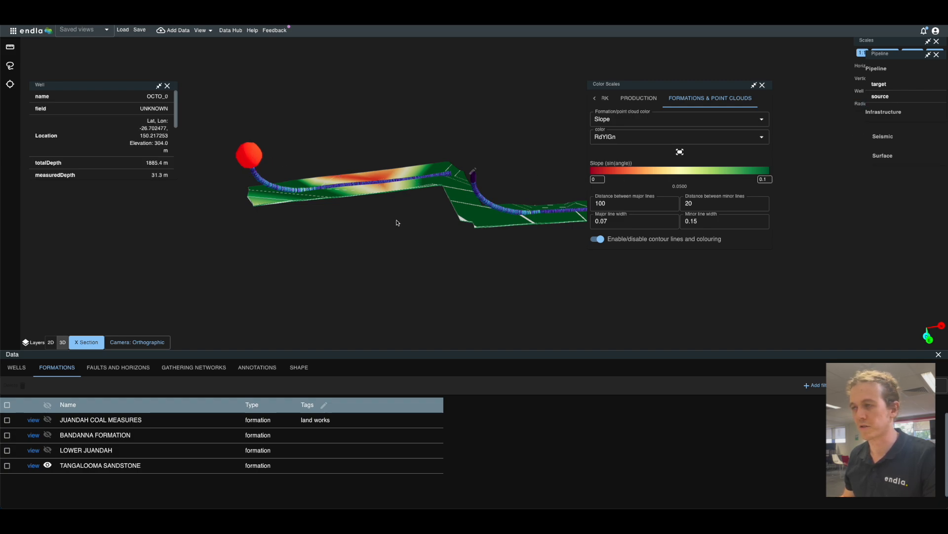
{"action": "right_click_drag", "start_coordinate": [403, 226], "coordinate": [389, 215]}
{"action": "left_click", "coordinate": [167, 86]}
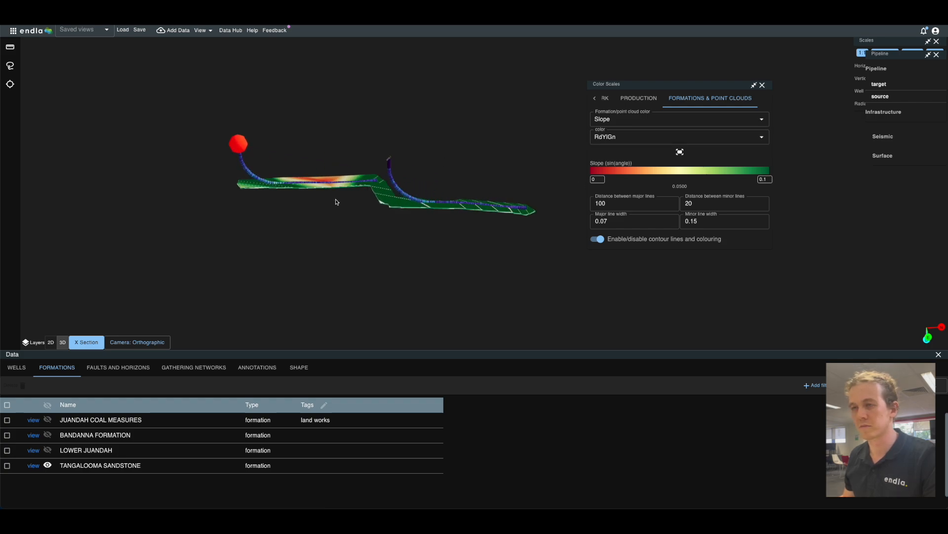
Open the wireline plots, display the Wireline DEMO (deg/hundredFt) curve along the wells, and close the color scale settings.
{"action": "left_click", "coordinate": [201, 31]}
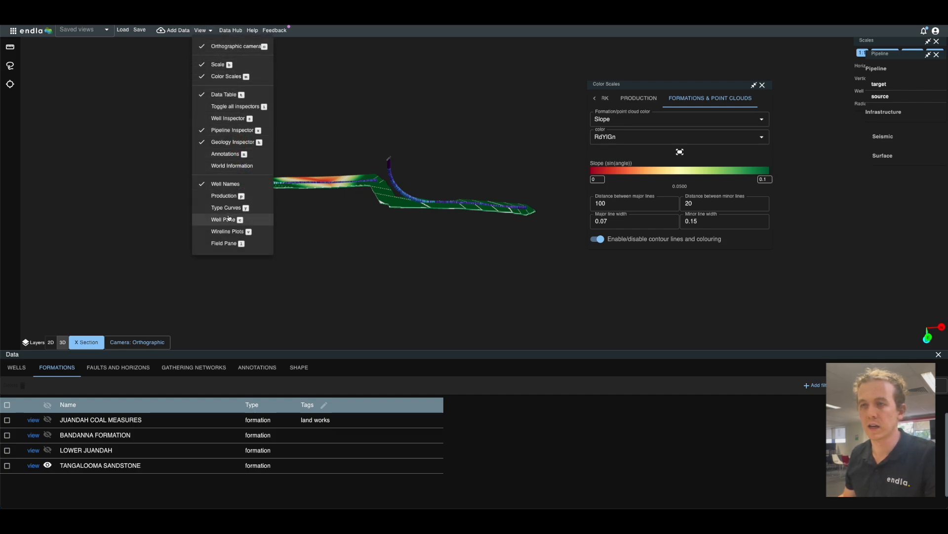
{"action": "left_click", "coordinate": [228, 231]}
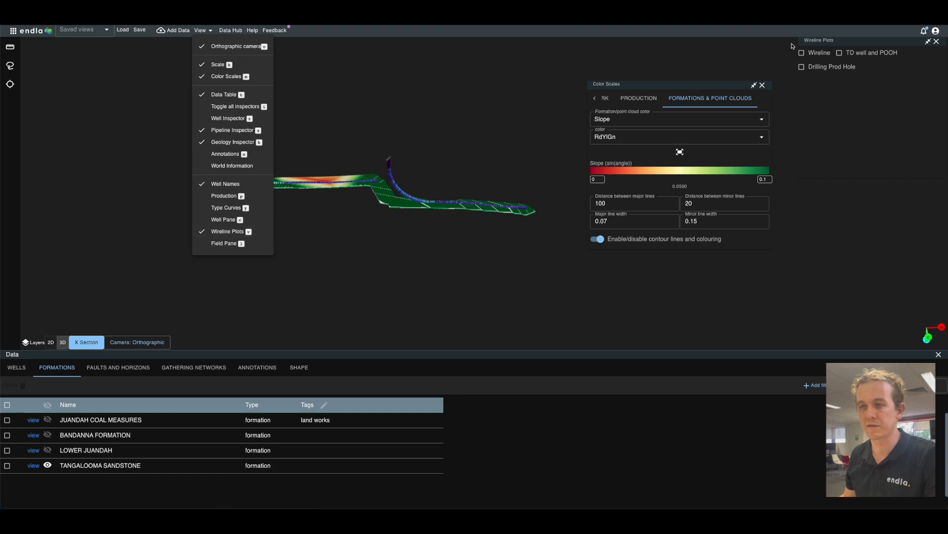
{"action": "left_click", "coordinate": [812, 54]}
{"action": "left_click", "coordinate": [803, 54]}
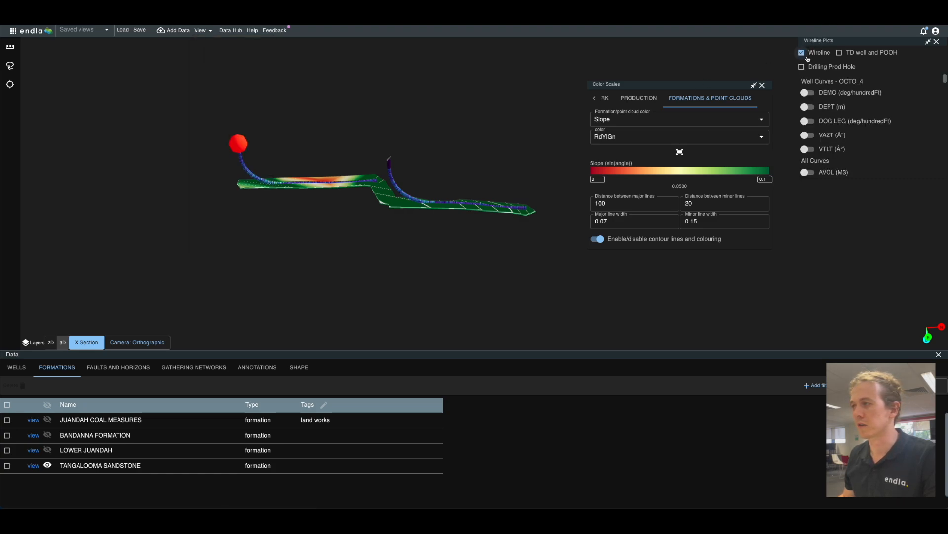
{"action": "left_click", "coordinate": [823, 95]}
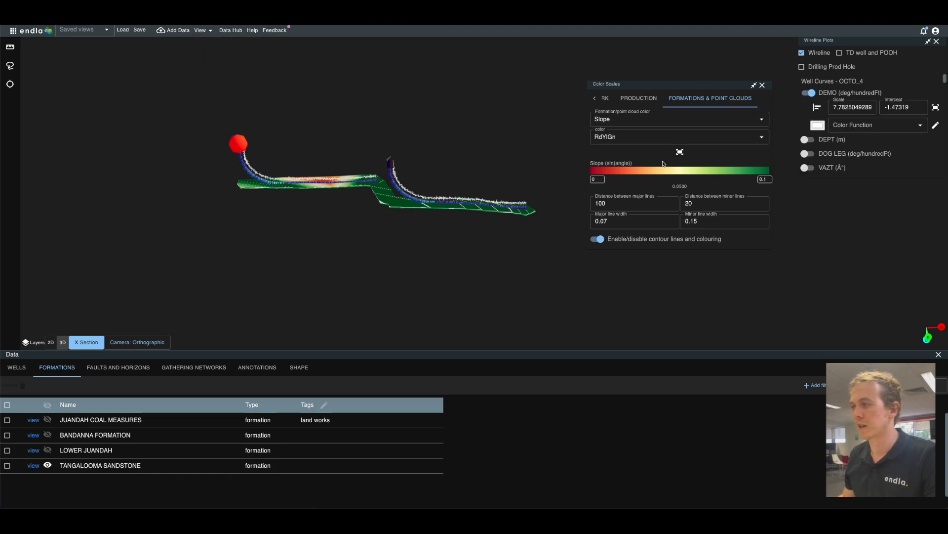
{"action": "left_click", "coordinate": [763, 87]}
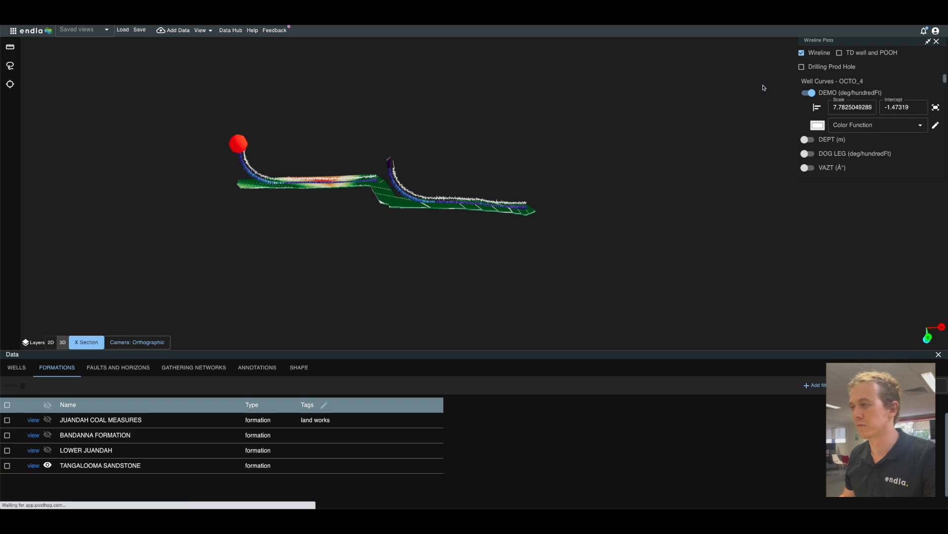
{"action": "left_click_drag", "start_coordinate": [457, 271], "coordinate": [458, 262]}
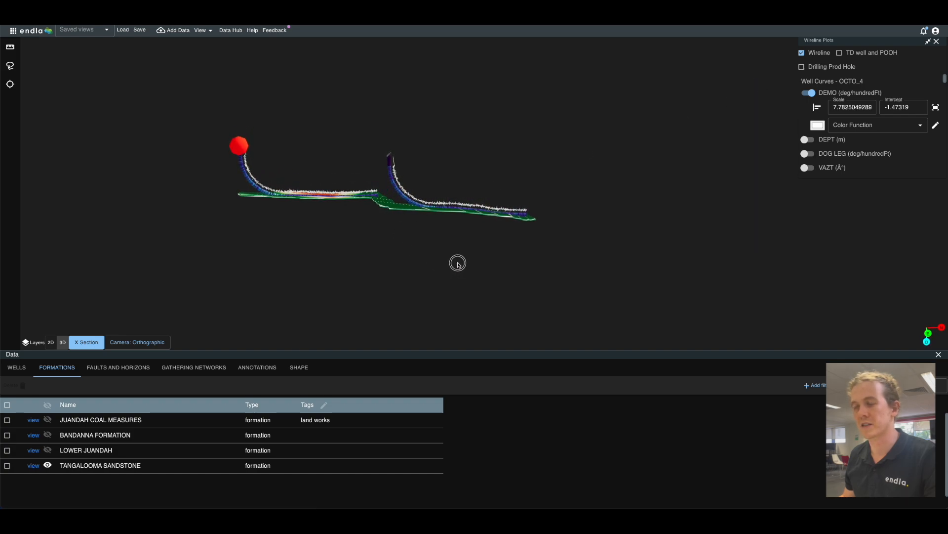
Try the horizontal analysis v2 and torque band color functions on the DEMO curve.
{"action": "left_click", "coordinate": [908, 123]}
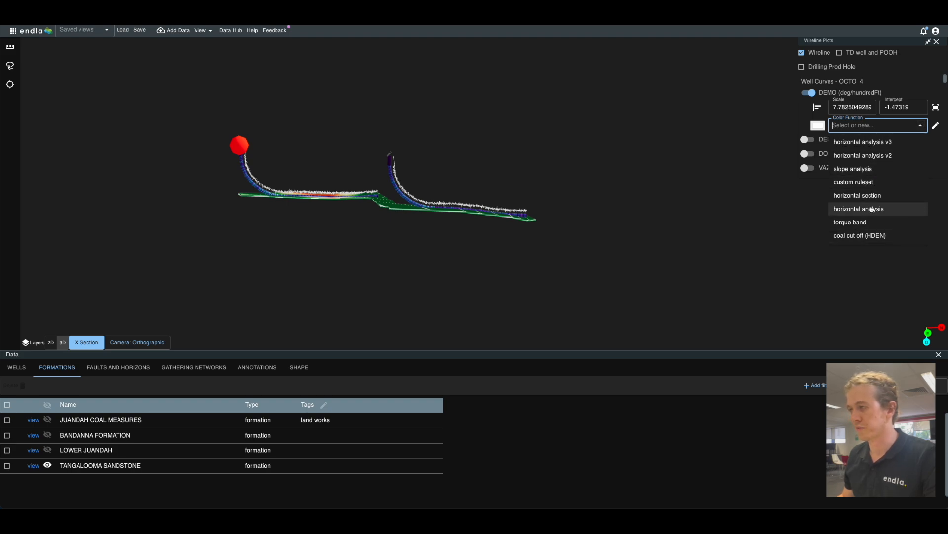
{"action": "left_click", "coordinate": [867, 155]}
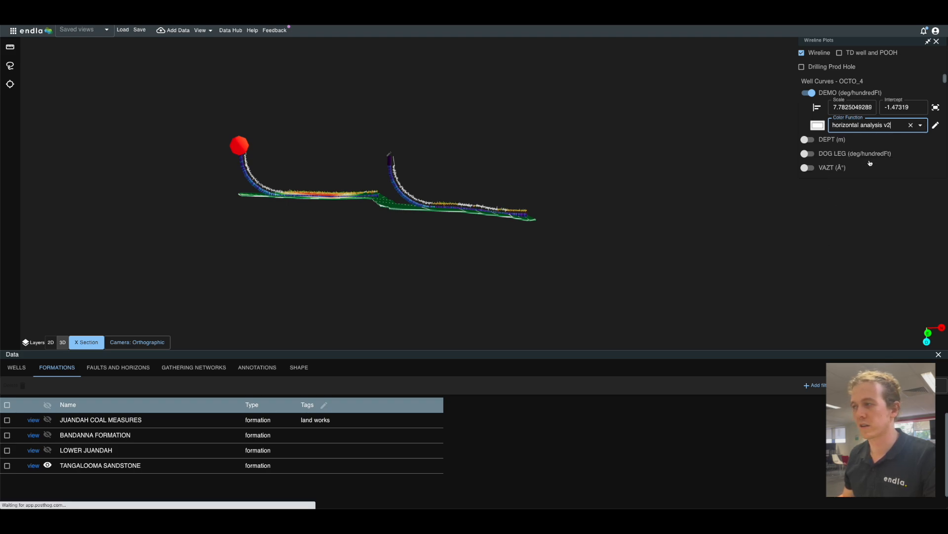
{"action": "left_click", "coordinate": [921, 126]}
{"action": "left_click", "coordinate": [864, 222]}
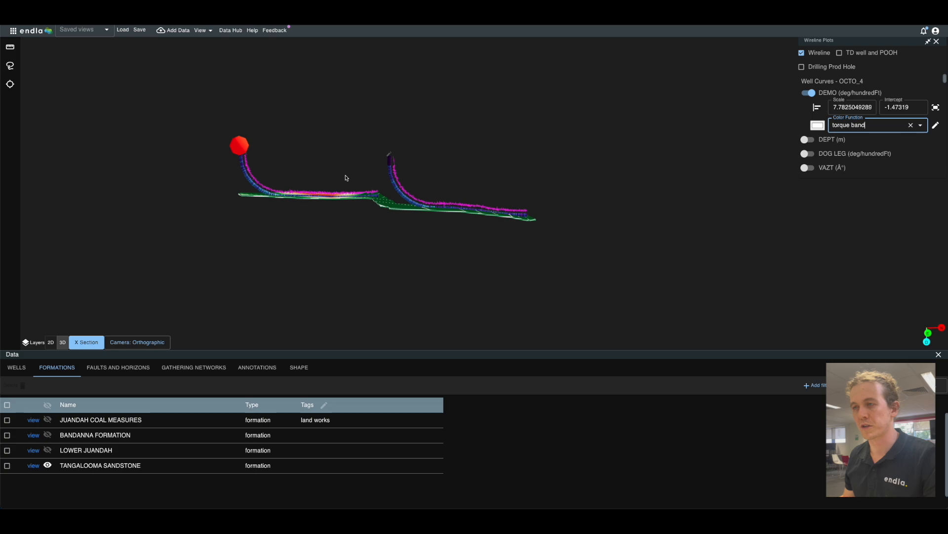
{"action": "scroll", "coordinate": [347, 178], "scroll_direction": "up", "scroll_amount": 5}
{"action": "left_click_drag", "start_coordinate": [221, 178], "coordinate": [269, 182]}
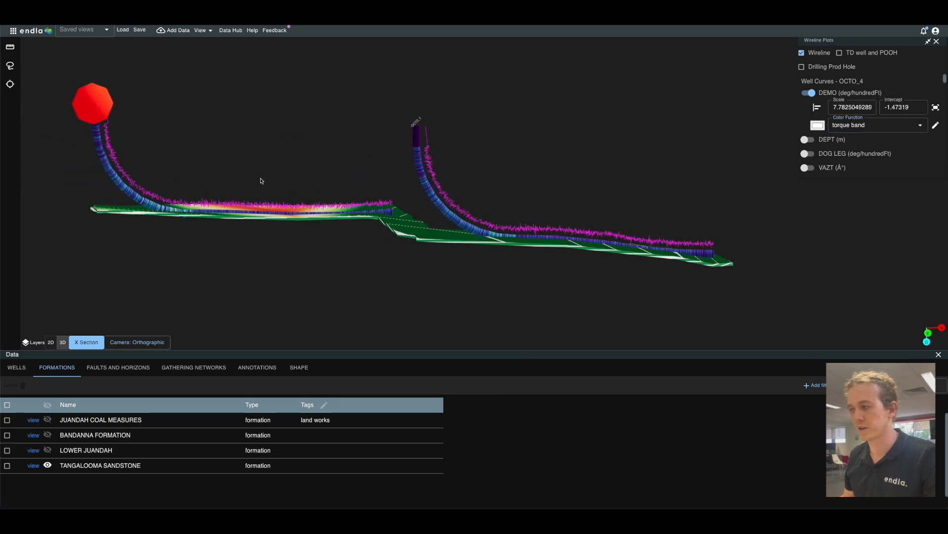
Create a new color function named "analyse horizontal" for the DEMO curve.
{"action": "left_click", "coordinate": [921, 126]}
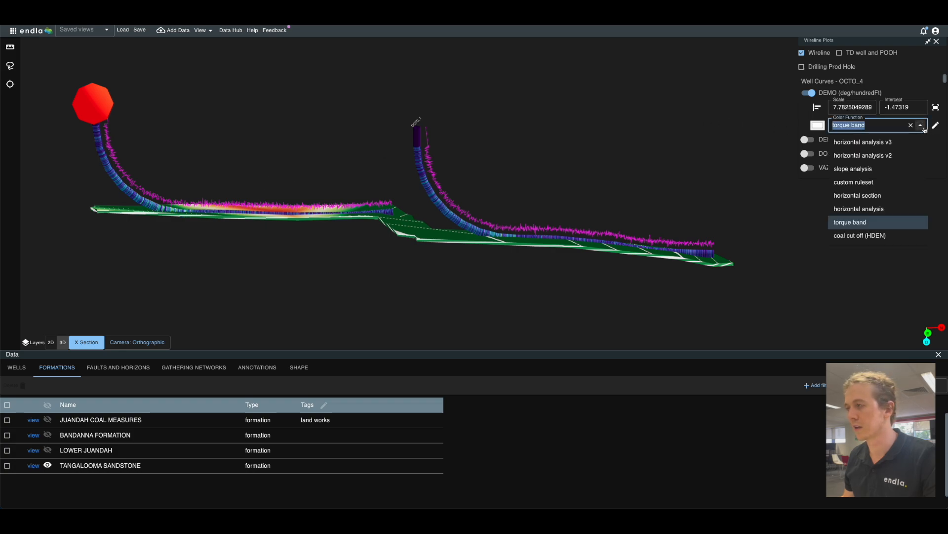
{"action": "left_click", "coordinate": [922, 127]}
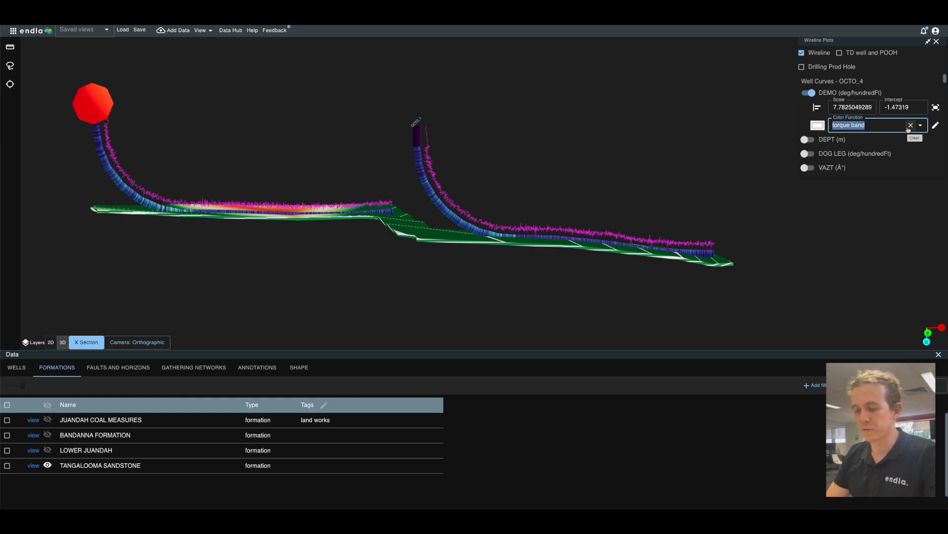
{"action": "type", "text": "analyse "}
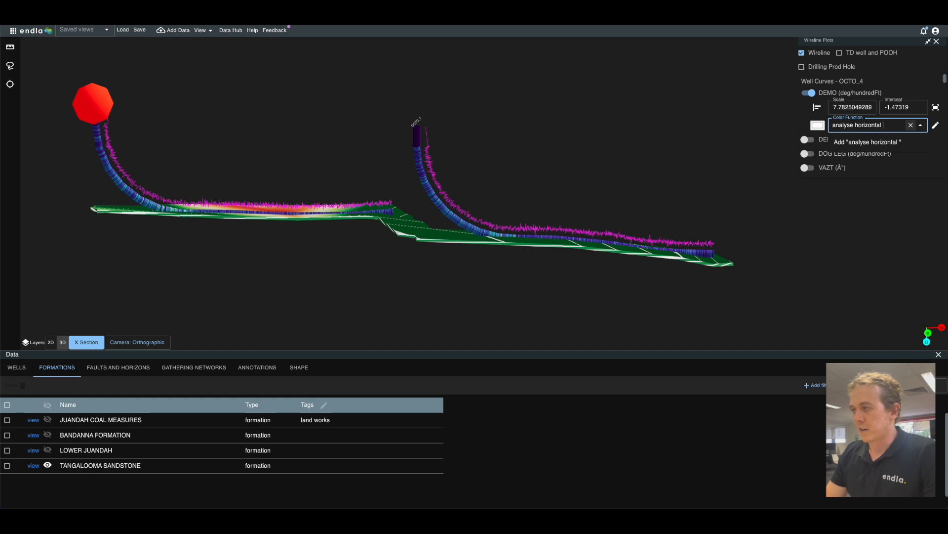
{"action": "type", "text": "horizontal"}
{"action": "left_click", "coordinate": [867, 143]}
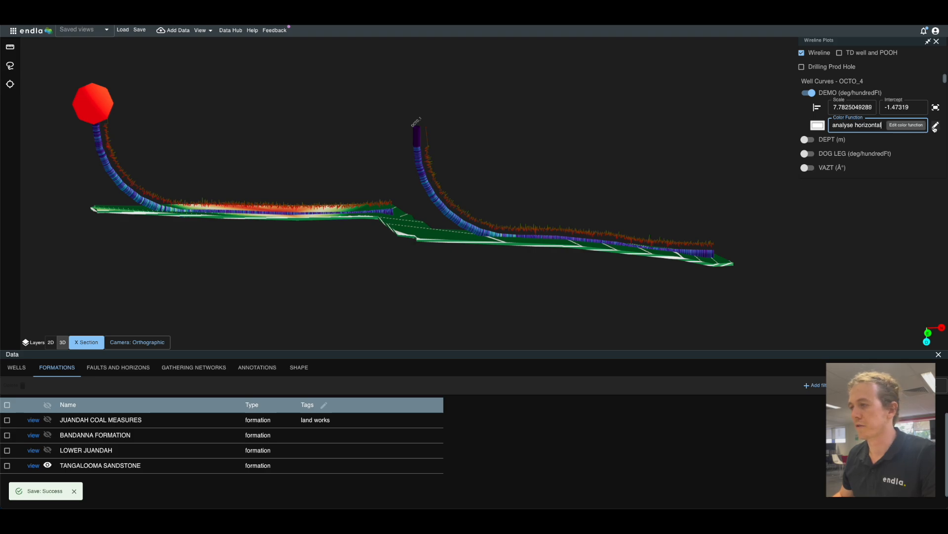
Open the code of the analyse horizontal color function and review its default coloring rules.
{"action": "left_click", "coordinate": [936, 127]}
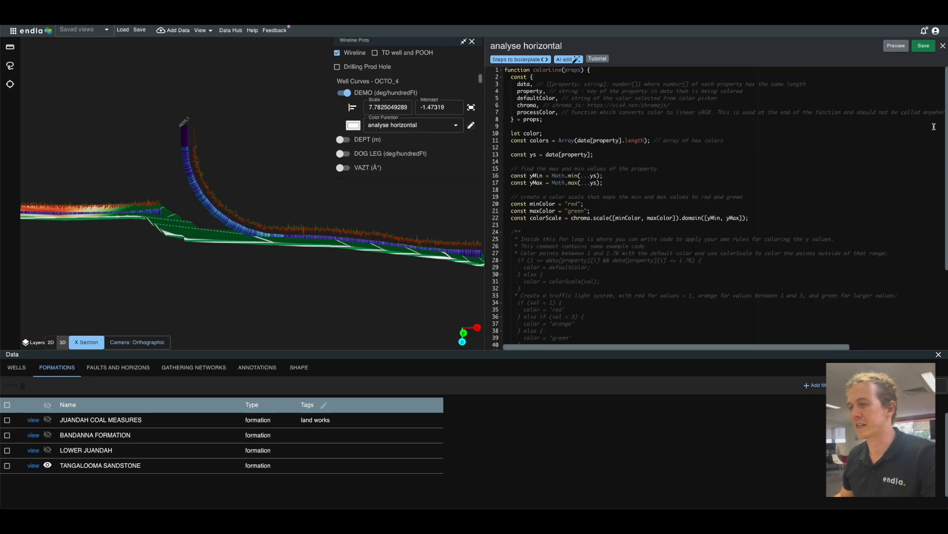
{"action": "scroll", "coordinate": [577, 167], "scroll_direction": "down", "scroll_amount": 3}
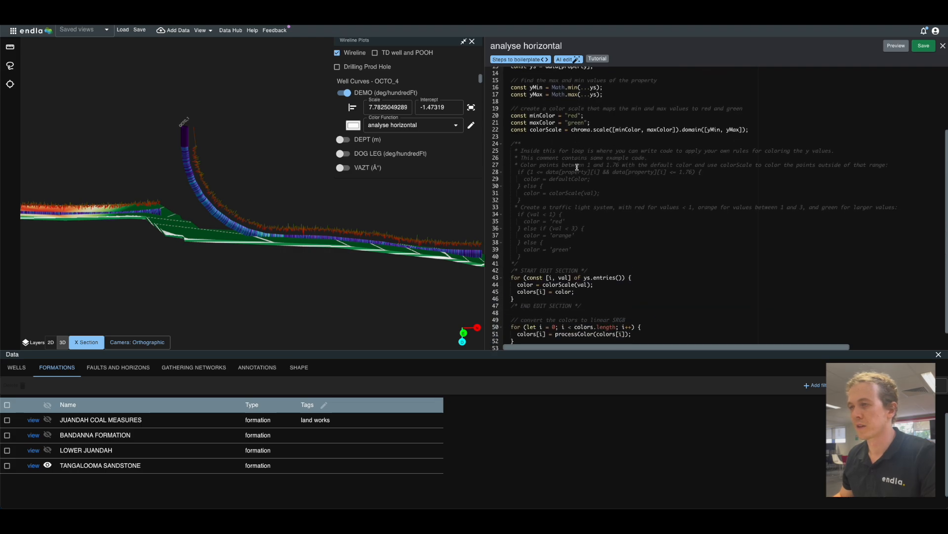
{"action": "scroll", "coordinate": [577, 167], "scroll_direction": "up", "scroll_amount": 2}
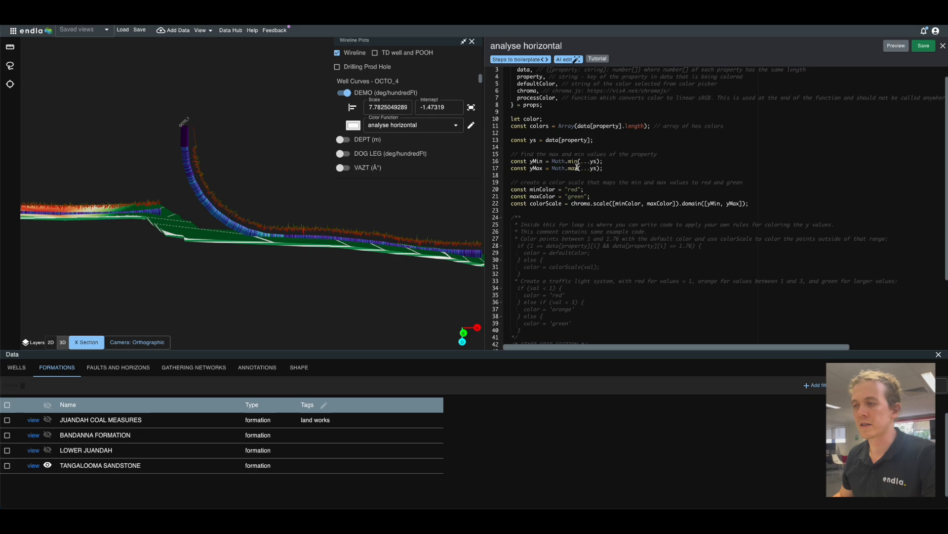
{"action": "scroll", "coordinate": [577, 168], "scroll_direction": "down", "scroll_amount": 1}
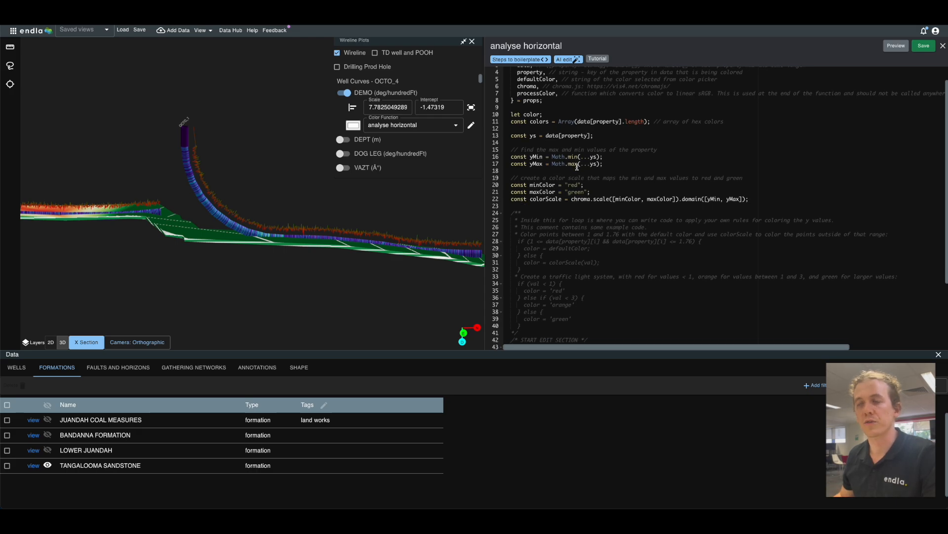
{"action": "scroll", "coordinate": [577, 167], "scroll_direction": "up", "scroll_amount": 1}
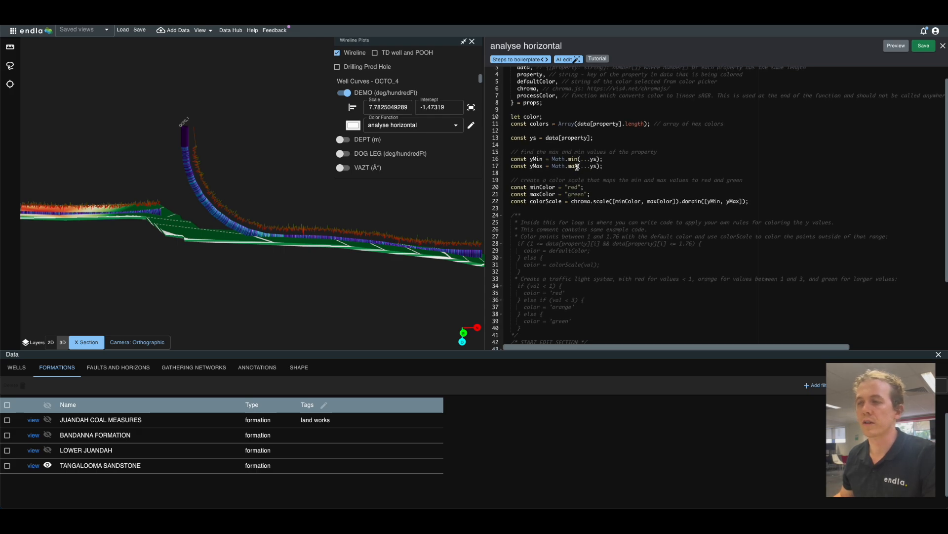
Replace the Steps to boilerplate example with "Color the horizontal section with traffic light system and the other sections with white.".
{"action": "left_click", "coordinate": [522, 62]}
{"action": "left_click", "coordinate": [514, 285]}
{"action": "key", "text": "ctrl+a"}
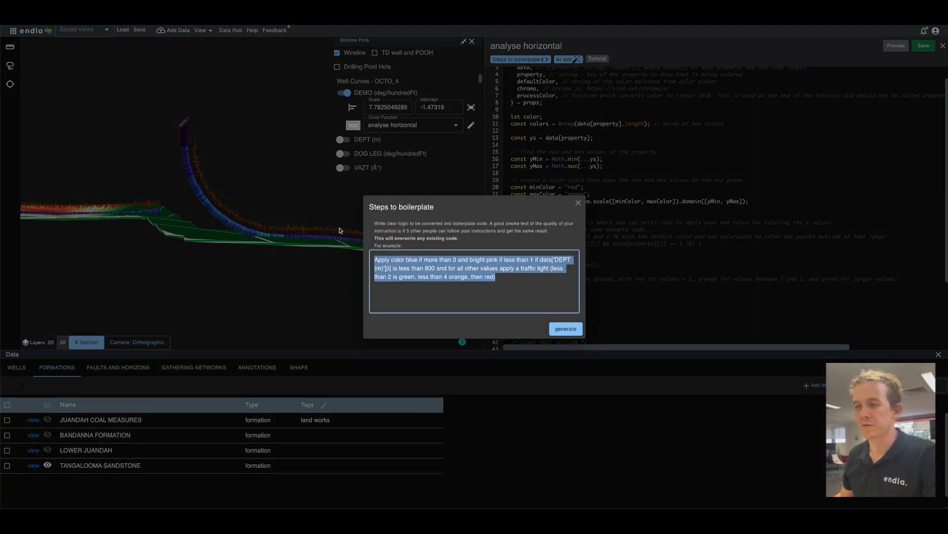
{"action": "key", "text": "BackSpace"}
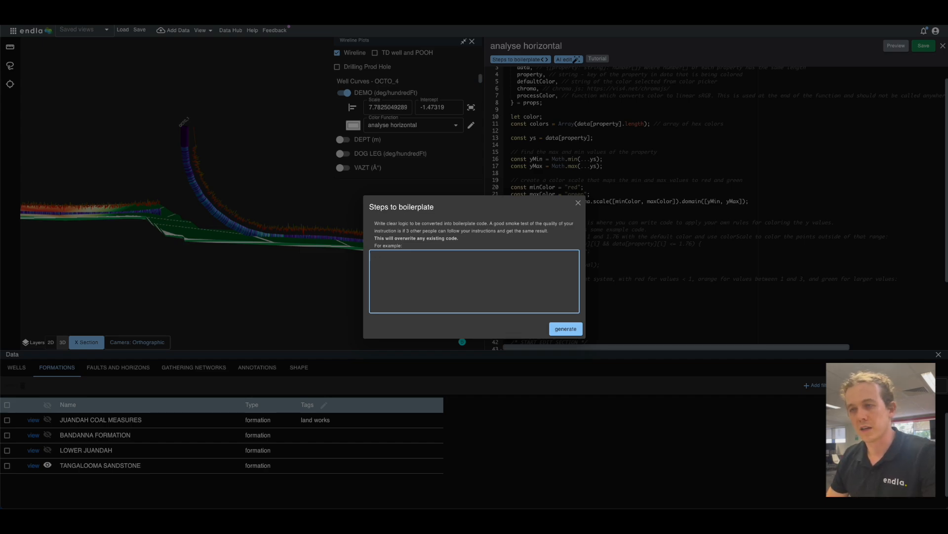
{"action": "type", "text": "Color the hori"}
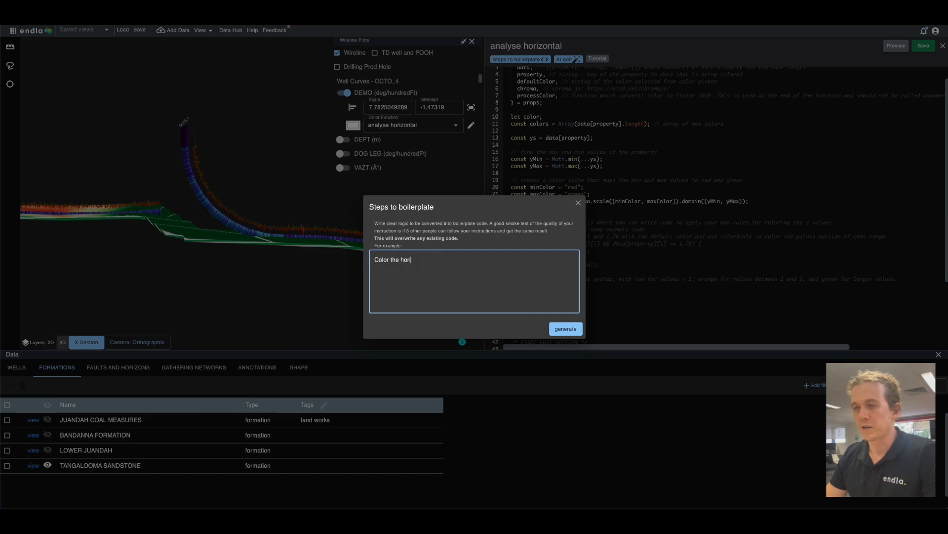
{"action": "type", "text": "zontal section "}
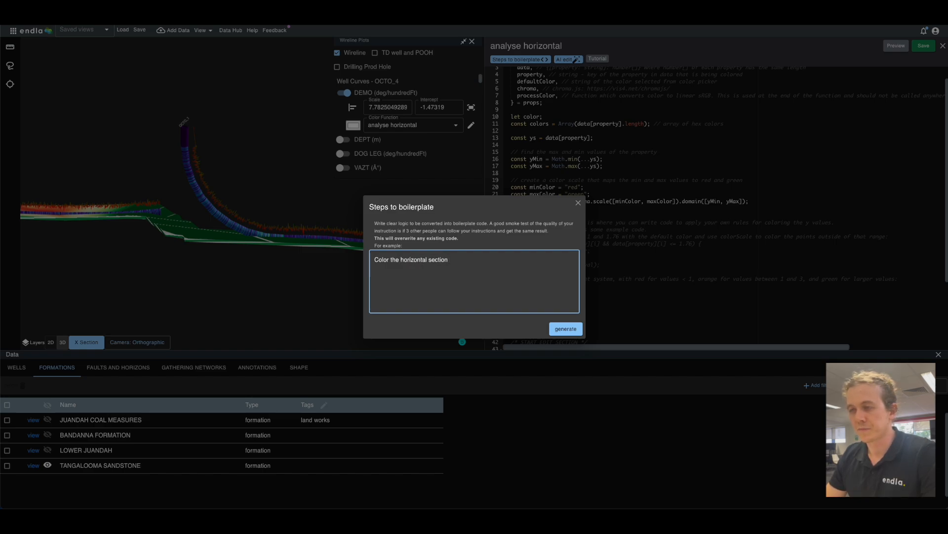
{"action": "type", "text": "with t"}
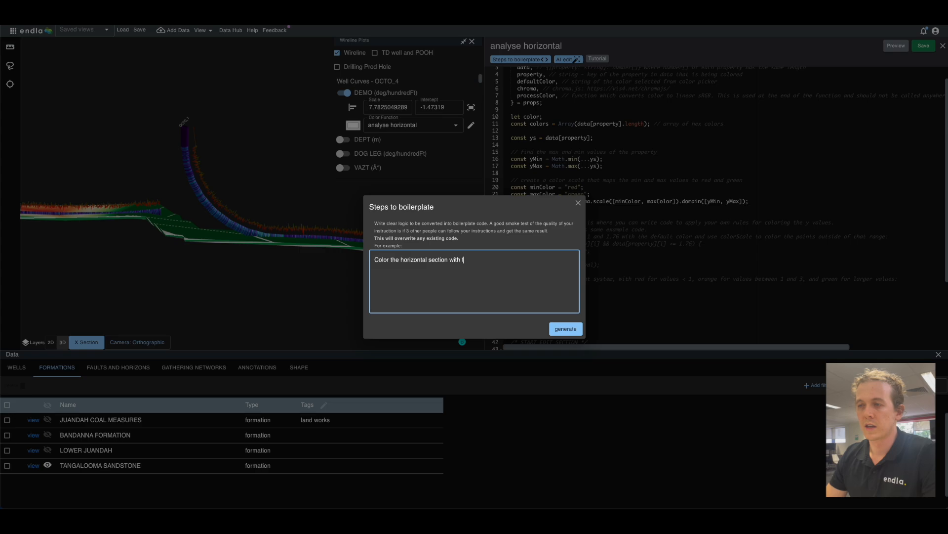
{"action": "type", "text": "raffic light"}
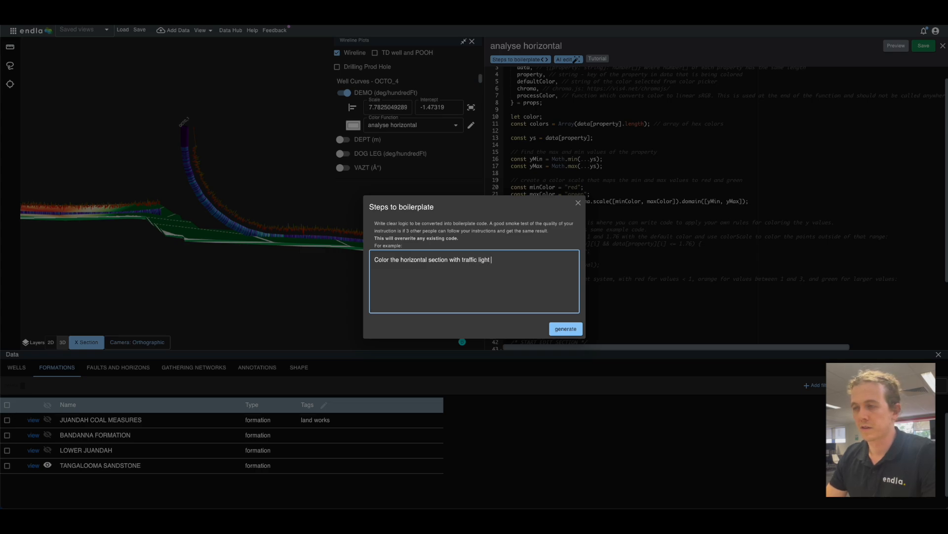
{"action": "type", "text": " system and the other sections"}
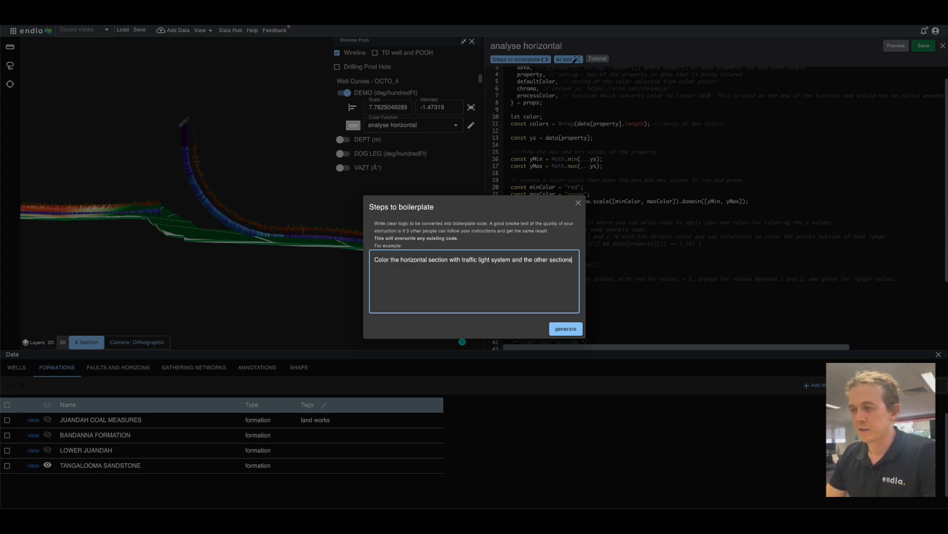
{"action": "type", "text": " with white."}
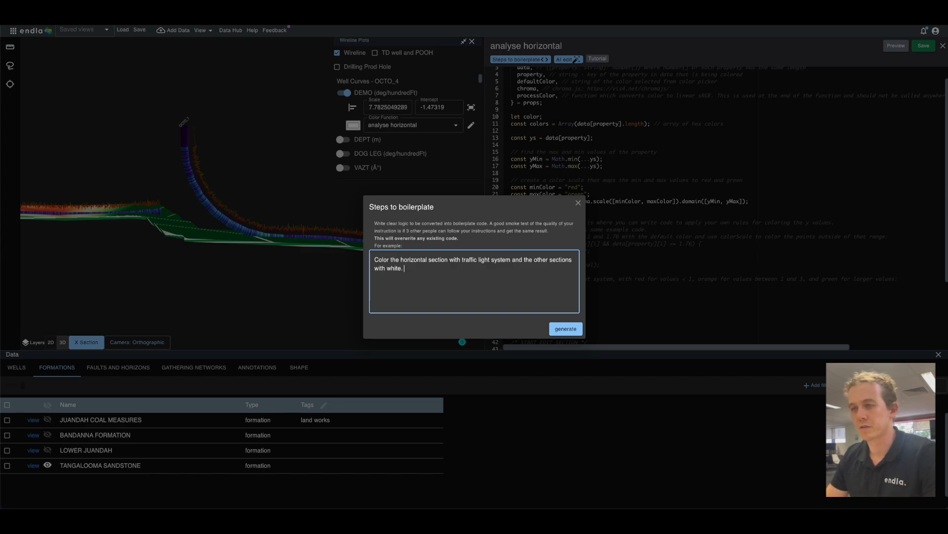
Add "The horizontal section is where data[VTLT (Å°)] is between 85 and 95" to the instruction and generate the code.
{"action": "type", "text": "The horizontal section is where data"}
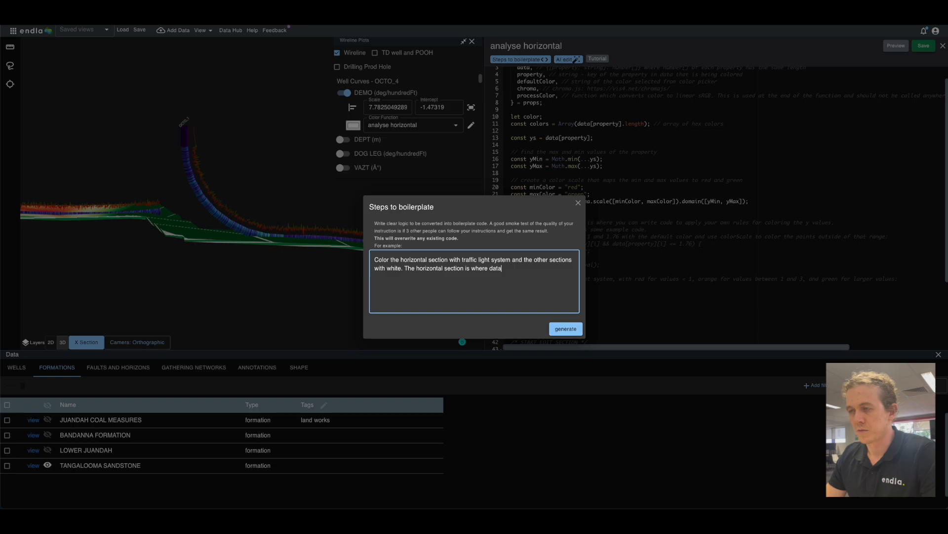
{"action": "type", "text": "["}
{"action": "type", "text": "VTLT (Å°)"}
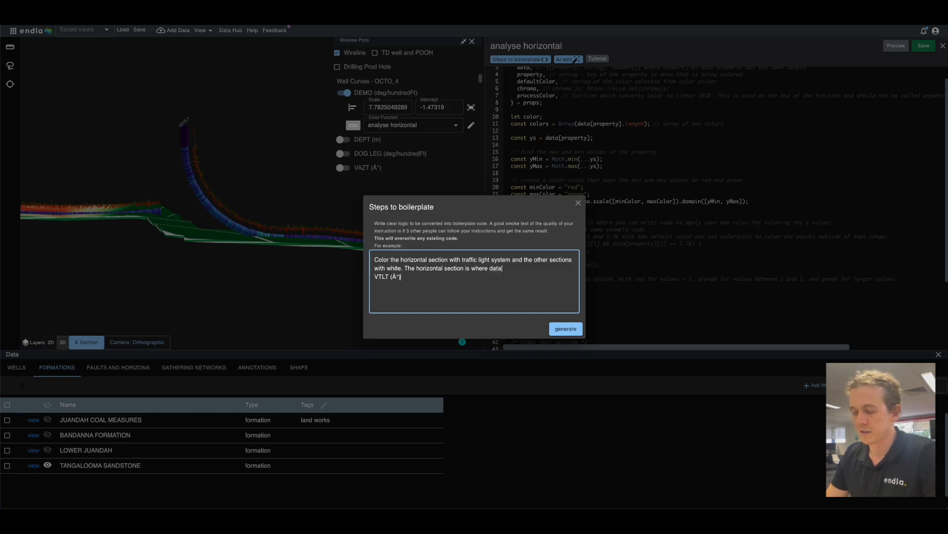
{"action": "key", "text": "BackSpace"}
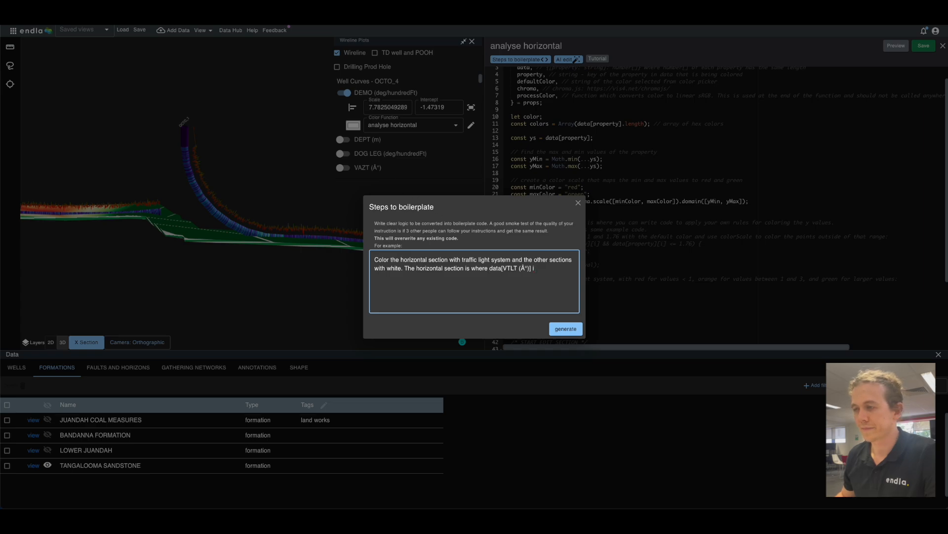
{"action": "type", "text": "etween 85 and 95"}
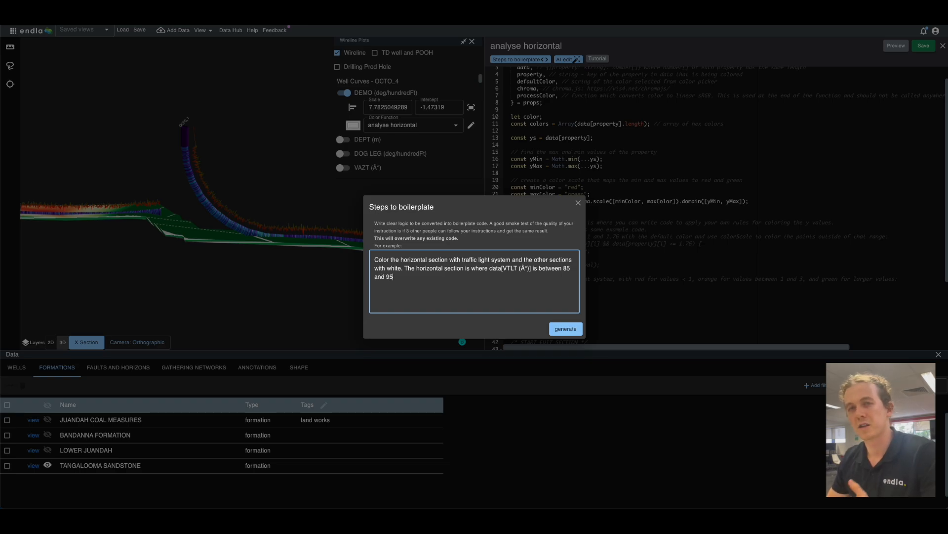
{"action": "left_click", "coordinate": [561, 329]}
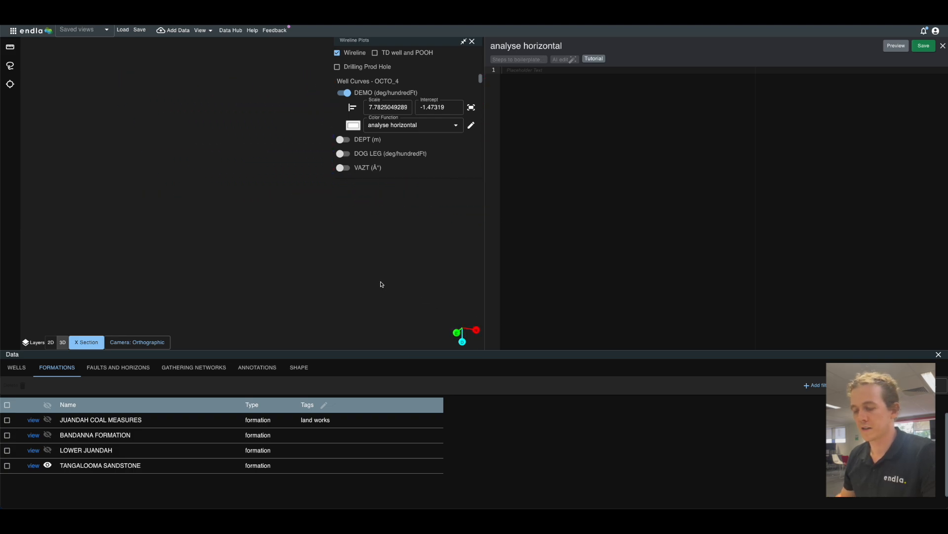
Bring well OCTO_1 into view from the wells list and turn the view to a side-on cross-section.
{"action": "left_click", "coordinate": [17, 367]}
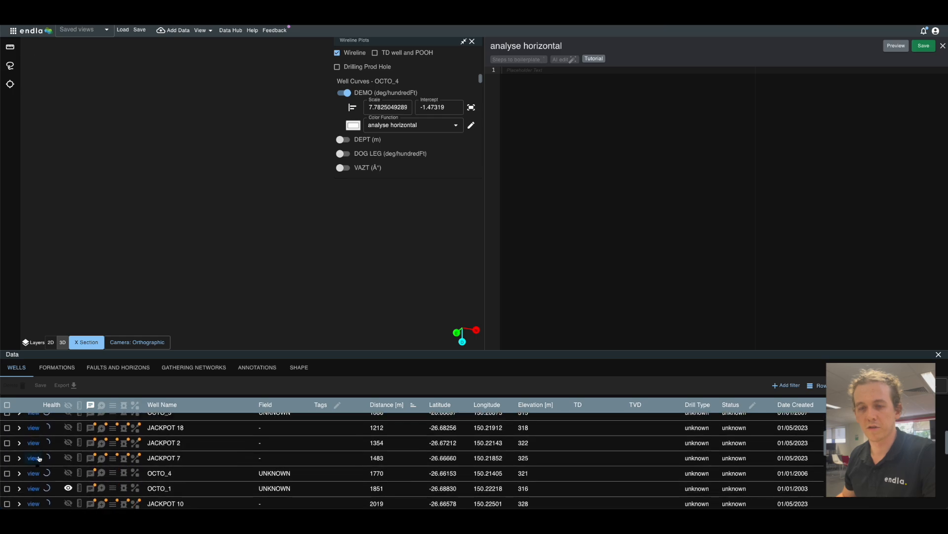
{"action": "left_click", "coordinate": [34, 489]}
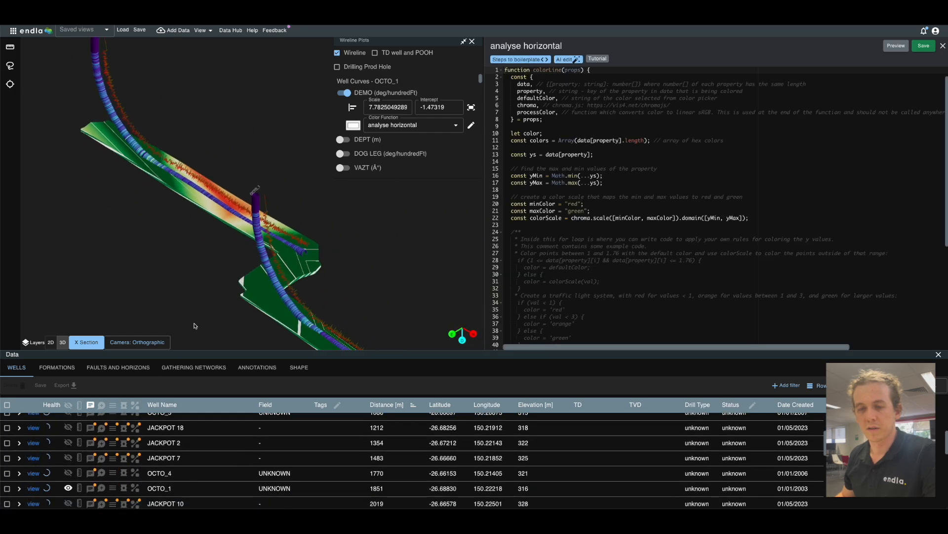
{"action": "left_click_drag", "start_coordinate": [179, 266], "coordinate": [203, 257]}
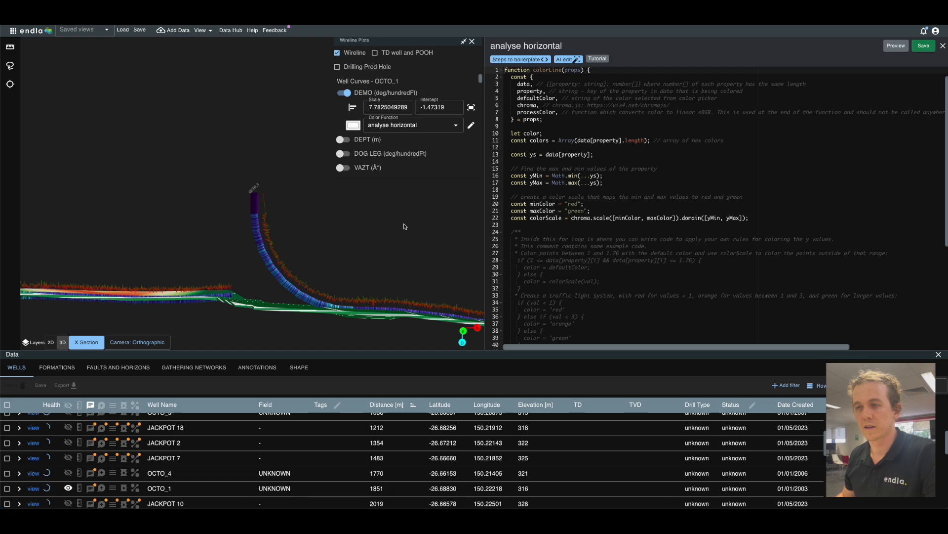
Save the analyse horizontal color function and reselect it for the DEMO curve.
{"action": "left_click", "coordinate": [924, 46]}
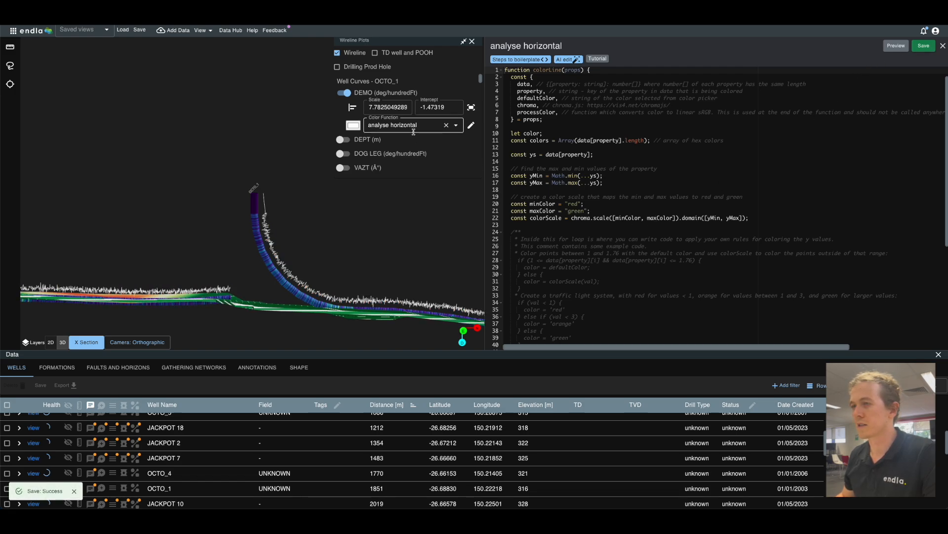
{"action": "left_click", "coordinate": [391, 121]}
{"action": "left_click", "coordinate": [393, 143]}
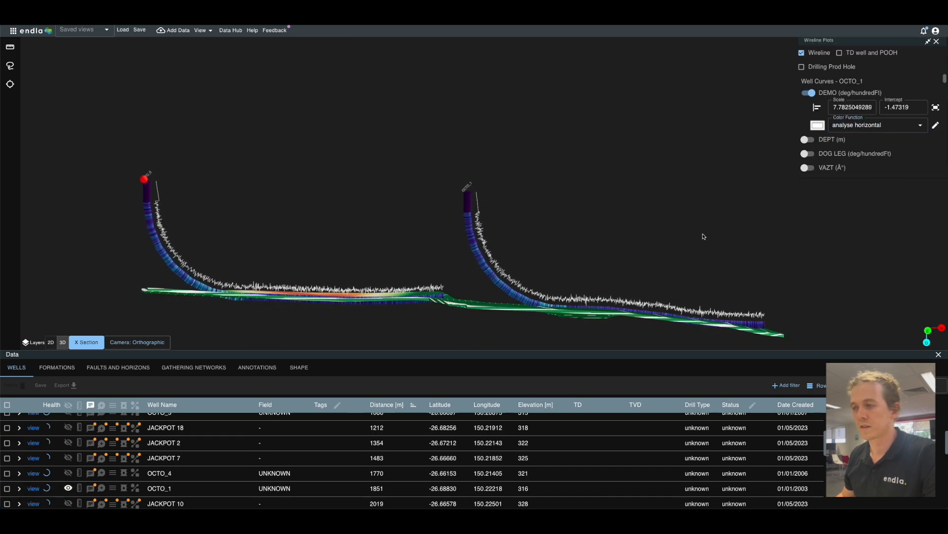
Color the DEMO curve with the horizontal analysis v3 function and reposition the view on both wells.
{"action": "left_click", "coordinate": [878, 129]}
{"action": "left_click", "coordinate": [875, 154]}
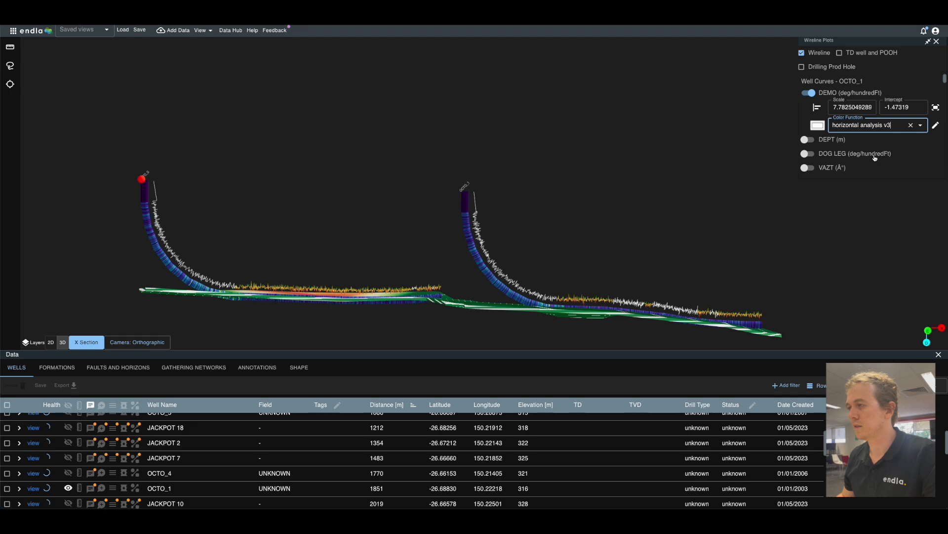
{"action": "left_click_drag", "start_coordinate": [560, 217], "coordinate": [529, 205]}
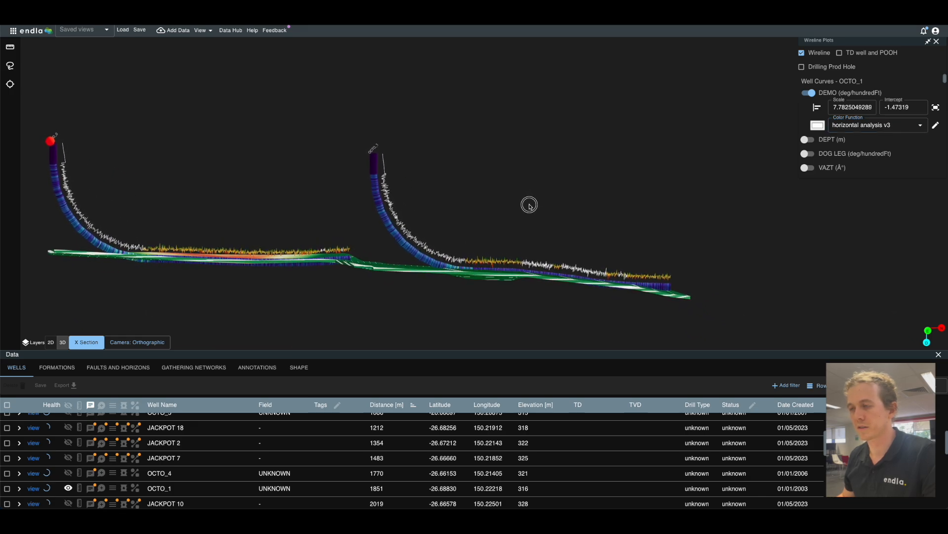
Open the code of the horizontal analysis v3 color function and examine the rules in its edit section.
{"action": "left_click", "coordinate": [868, 130]}
{"action": "type", "text": "analyse horizontal"}
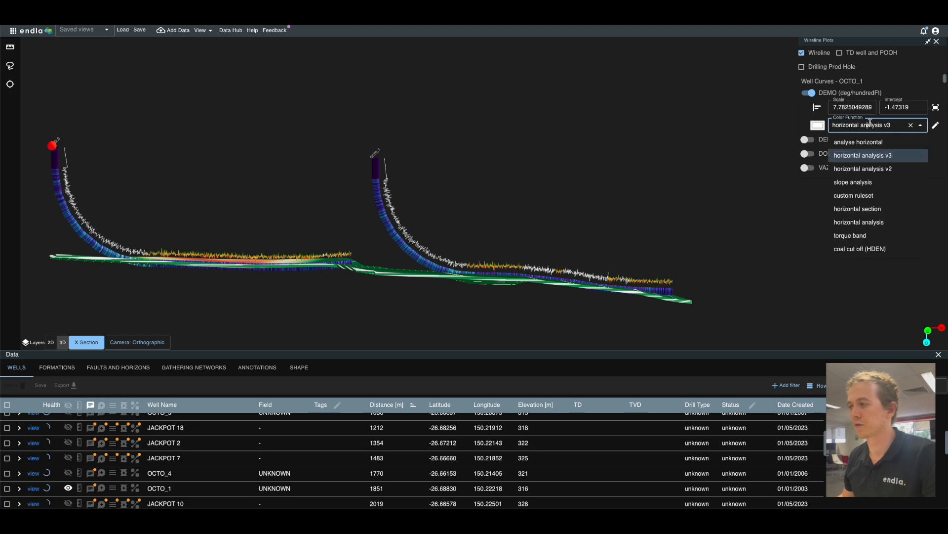
{"action": "left_click", "coordinate": [877, 156]}
{"action": "left_click", "coordinate": [935, 125]}
{"action": "scroll", "coordinate": [562, 220], "scroll_direction": "down", "scroll_amount": 5}
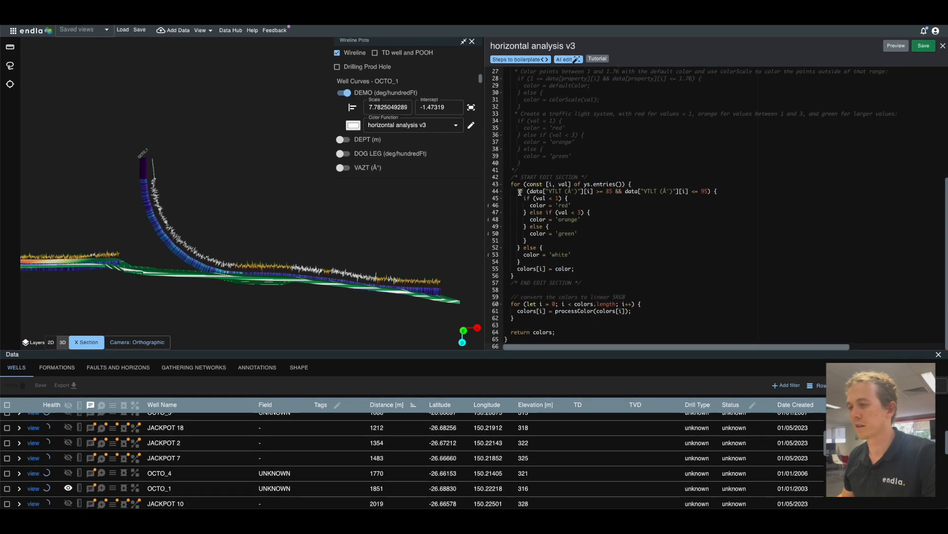
Highlight the nested VTLT color rules in the function's edit section, close the code editor and examine both wells in the cross-section.
{"action": "left_click_drag", "start_coordinate": [517, 192], "coordinate": [521, 261]}
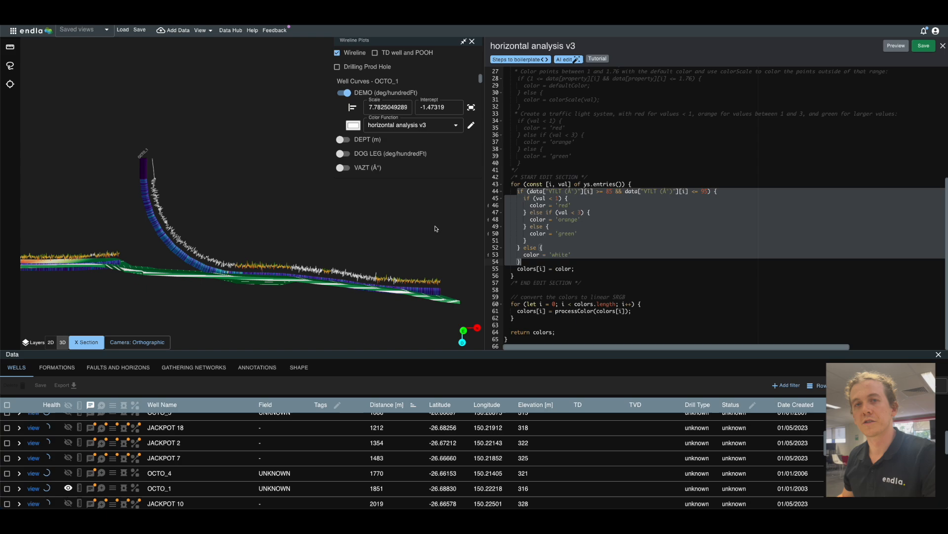
{"action": "left_click", "coordinate": [942, 45]}
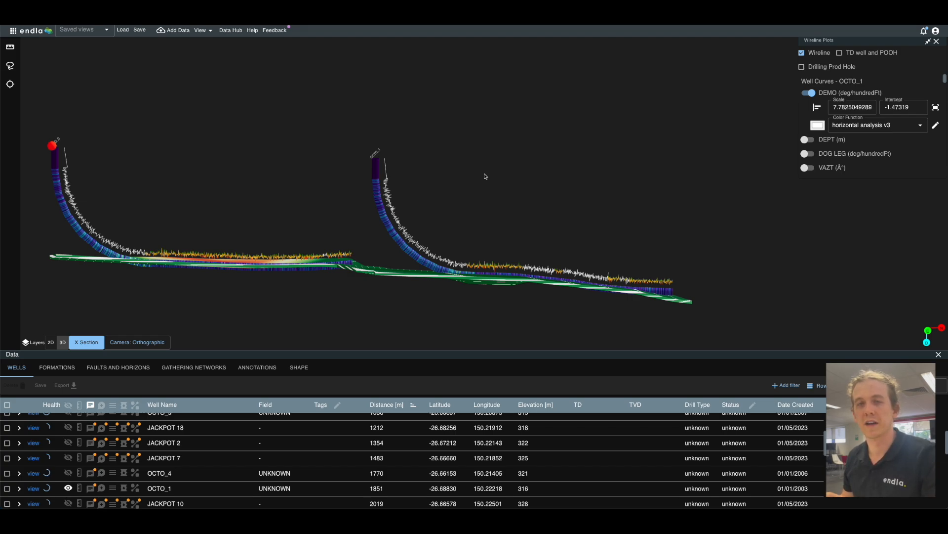
{"action": "left_click_drag", "start_coordinate": [467, 174], "coordinate": [465, 179]}
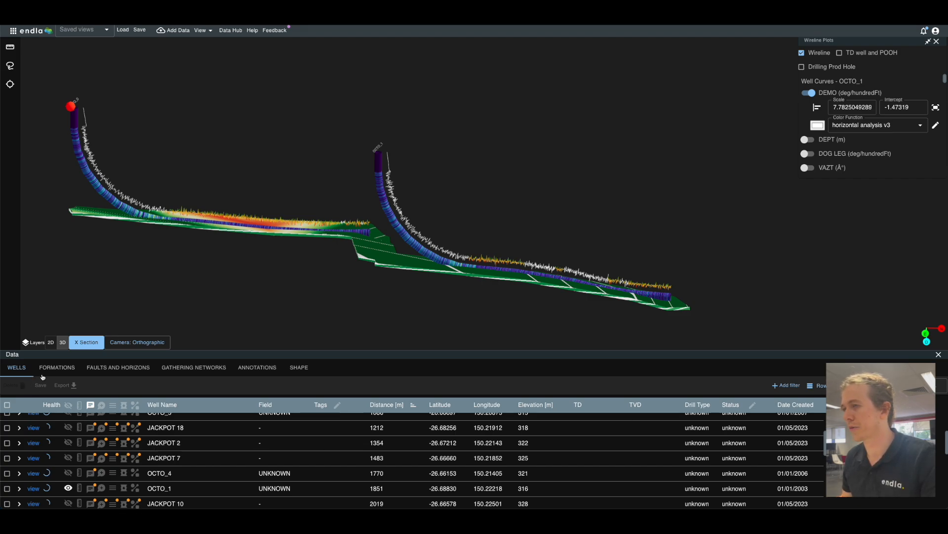
Make all wells visible and leave the cross-section to show the full 3D field with its surface.
{"action": "left_click", "coordinate": [68, 406]}
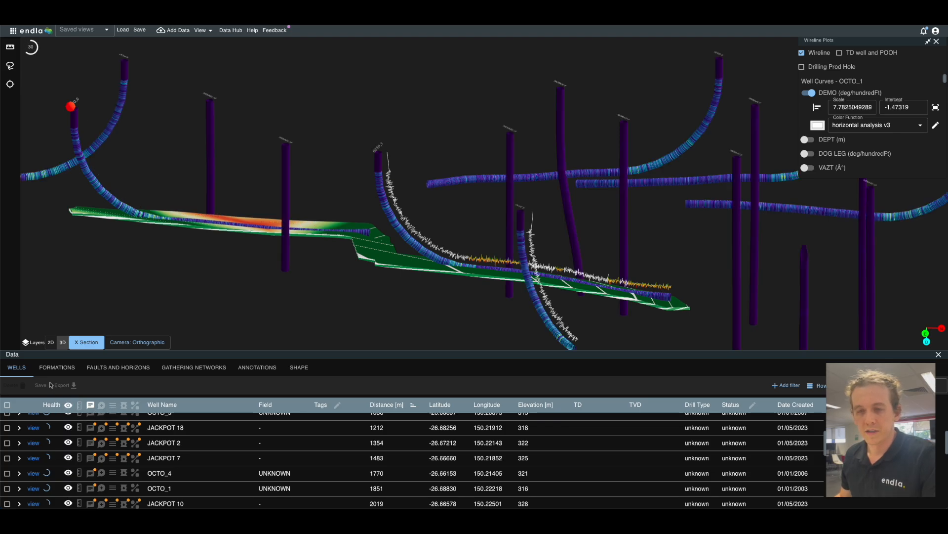
{"action": "left_click", "coordinate": [83, 344]}
{"action": "mouse_move", "coordinate": [345, 203]}
{"action": "left_mouse_down"}
{"action": "mouse_move", "coordinate": [298, 197]}
{"action": "mouse_move", "coordinate": [333, 198]}
{"action": "left_mouse_up"}
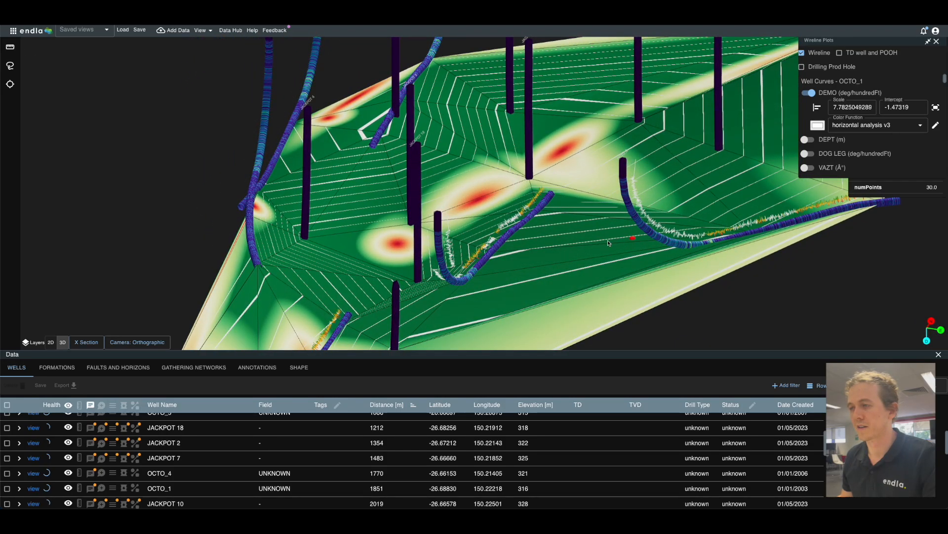
Start a new well with drill type Horizontal and place its first trajectory point at the top of OCTO_1.
{"action": "left_click", "coordinate": [483, 267]}
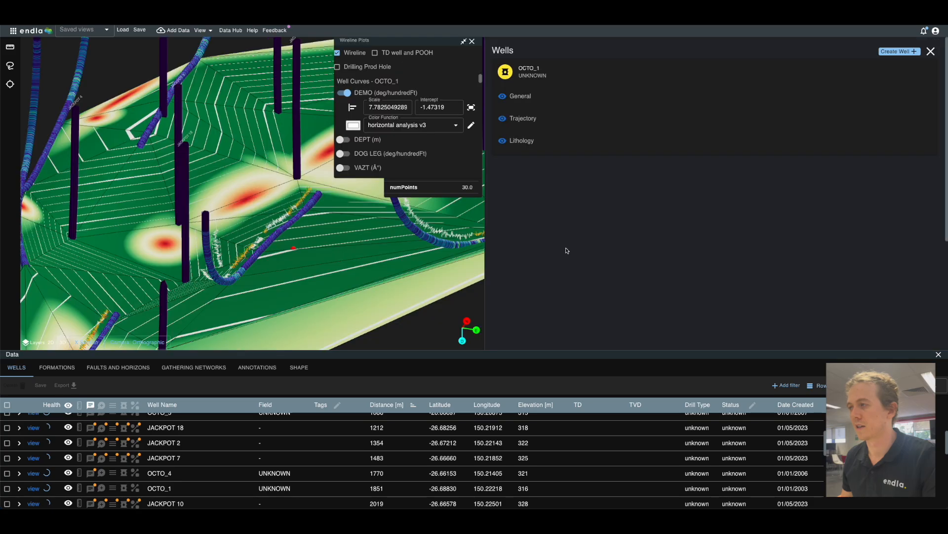
{"action": "left_click", "coordinate": [896, 52]}
{"action": "left_click", "coordinate": [585, 116]}
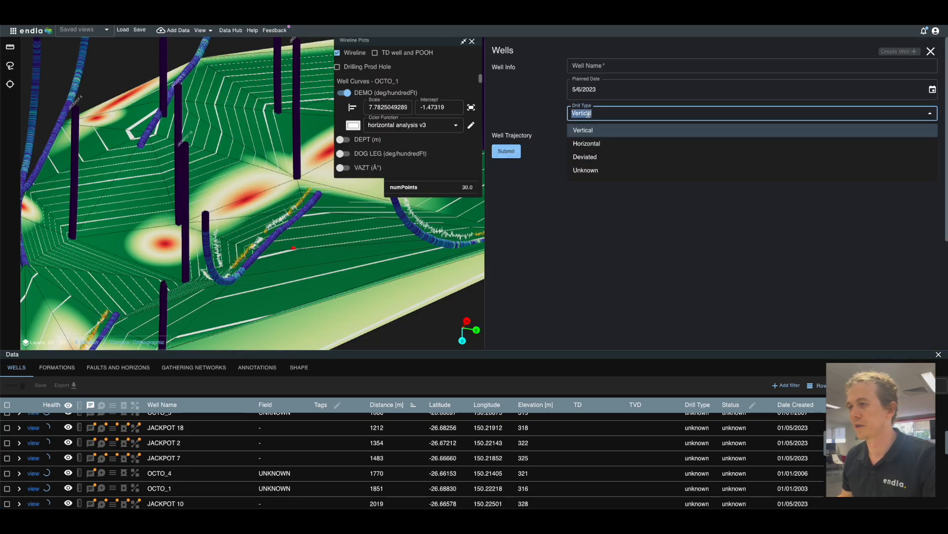
{"action": "left_click", "coordinate": [589, 146]}
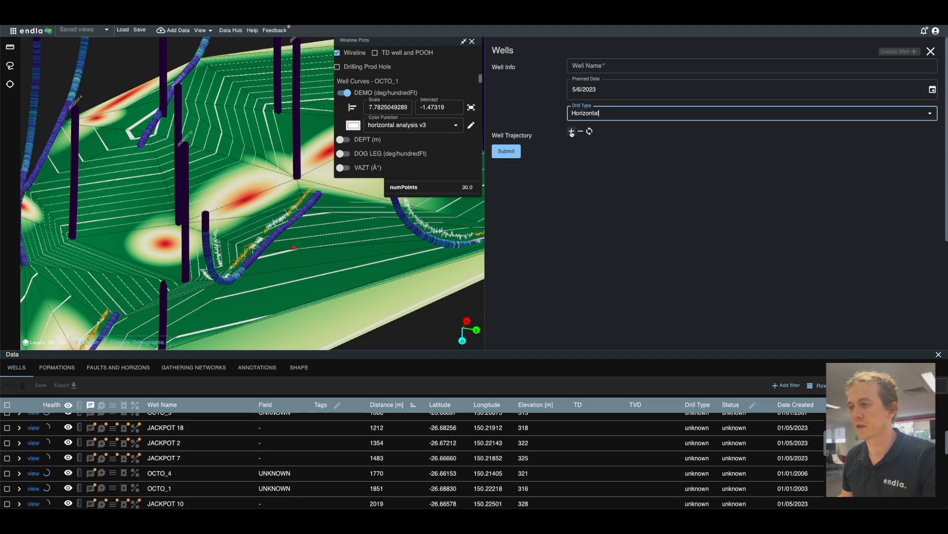
{"action": "left_click", "coordinate": [572, 131]}
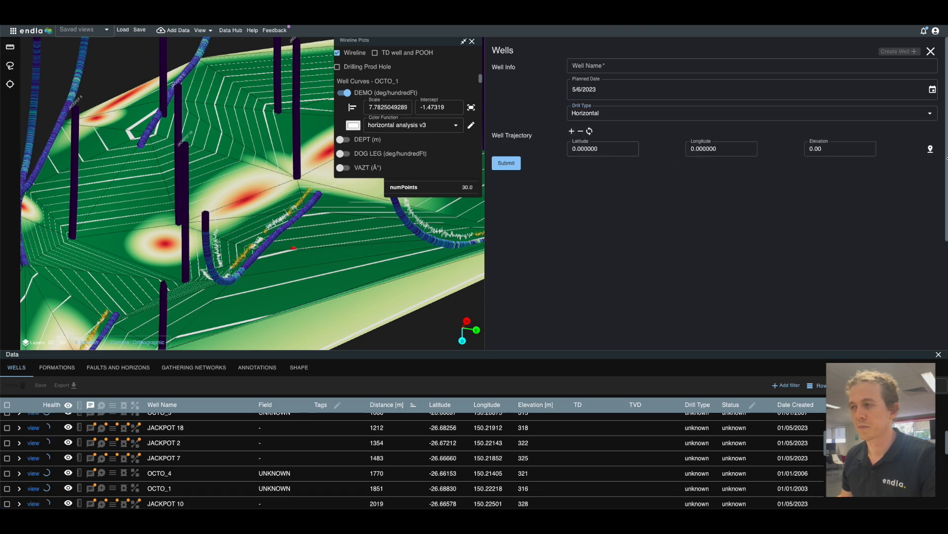
{"action": "left_click", "coordinate": [206, 216]}
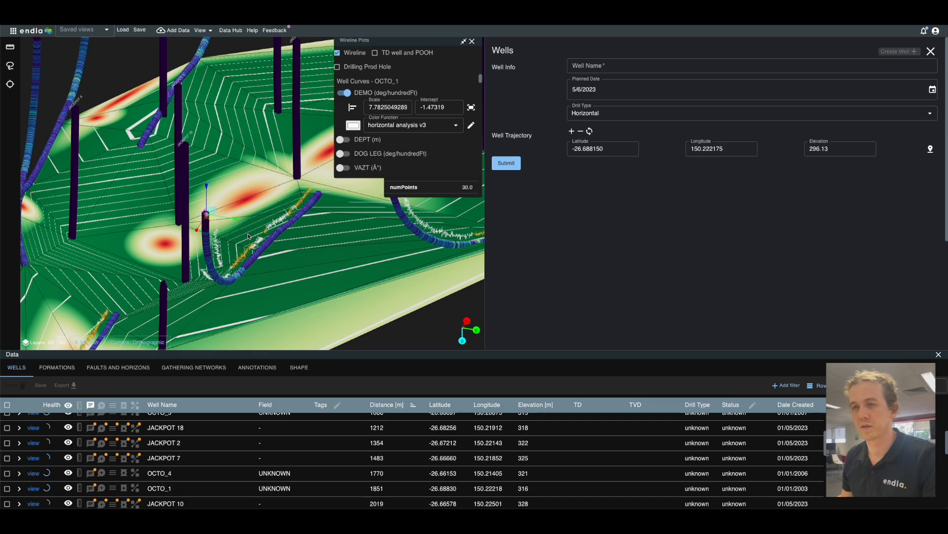
Filter the wells down to octo_1 and show it in a cross-section with the perspective camera.
{"action": "left_click_drag", "start_coordinate": [322, 280], "coordinate": [298, 284]}
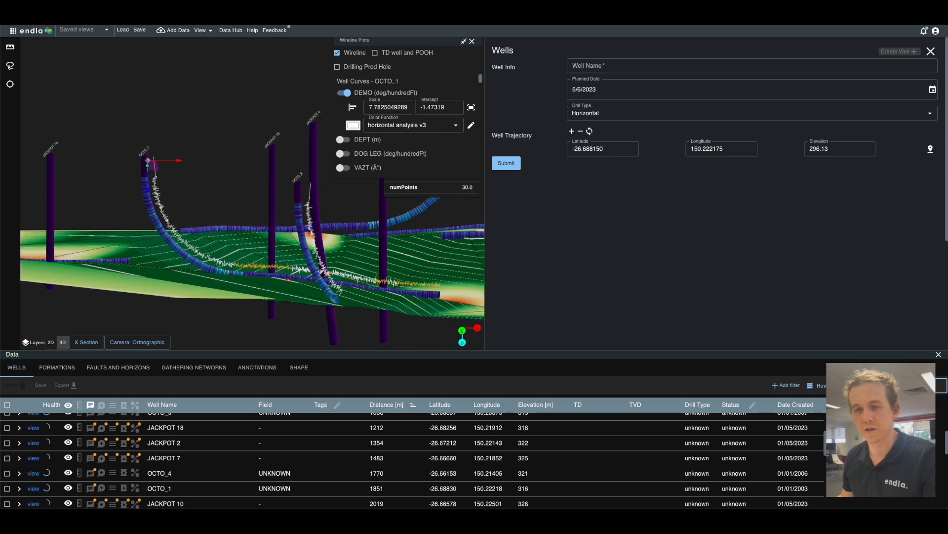
{"action": "type", "text": "octo_1"}
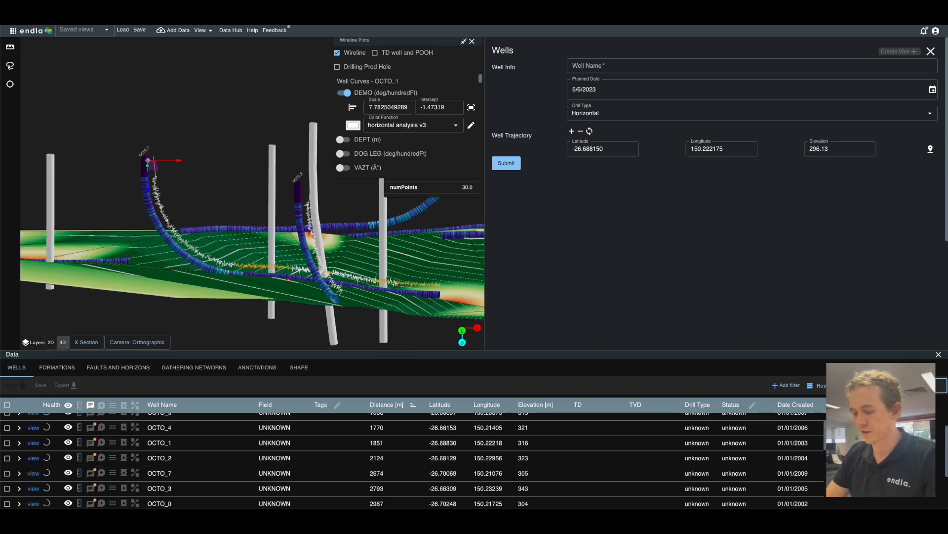
{"action": "left_click", "coordinate": [68, 405]}
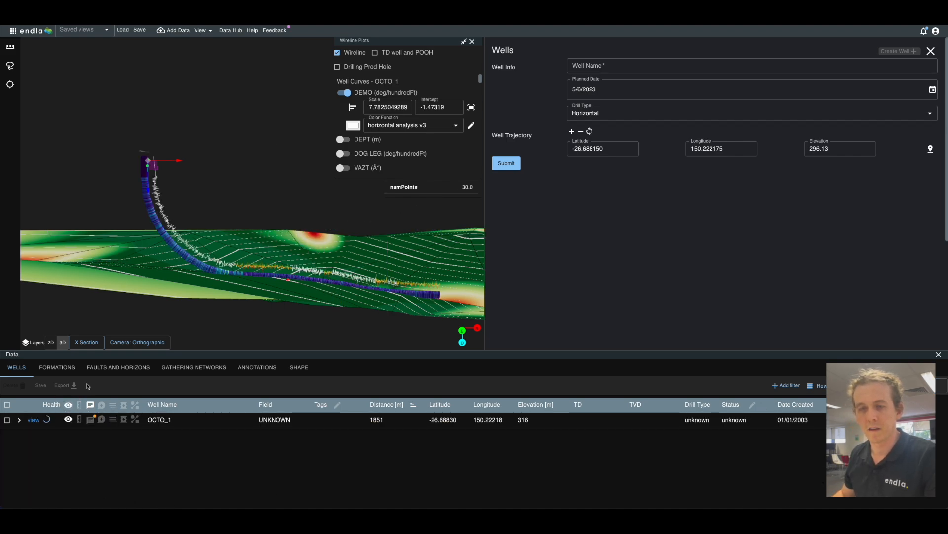
{"action": "left_click", "coordinate": [86, 342]}
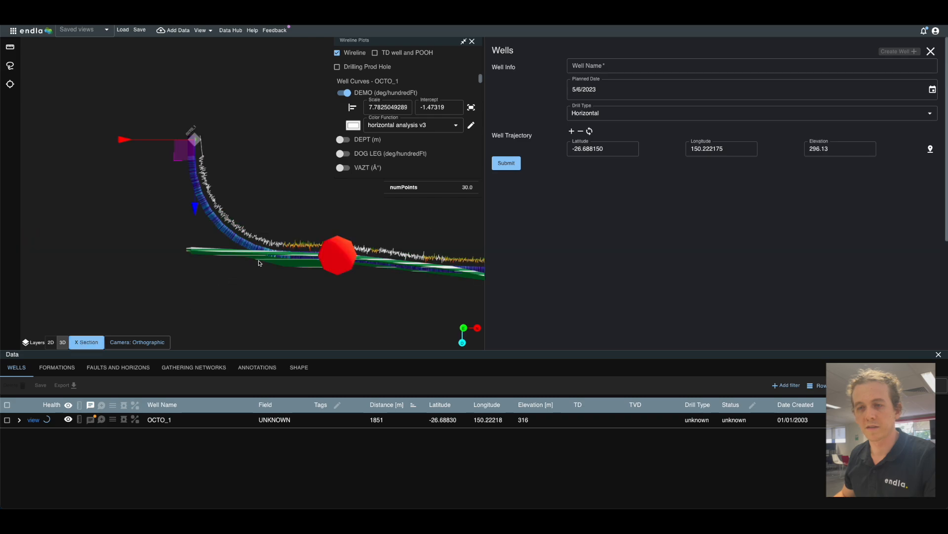
{"action": "left_click", "coordinate": [131, 342]}
{"action": "left_click", "coordinate": [266, 234]}
{"action": "scroll", "coordinate": [265, 235], "scroll_direction": "up", "scroll_amount": 5}
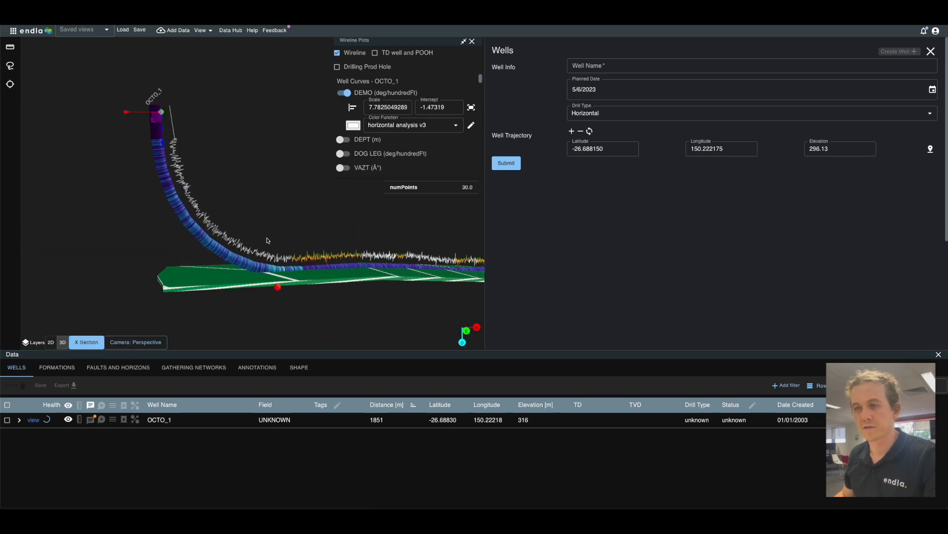
{"action": "scroll", "coordinate": [315, 237], "scroll_direction": "down", "scroll_amount": 5}
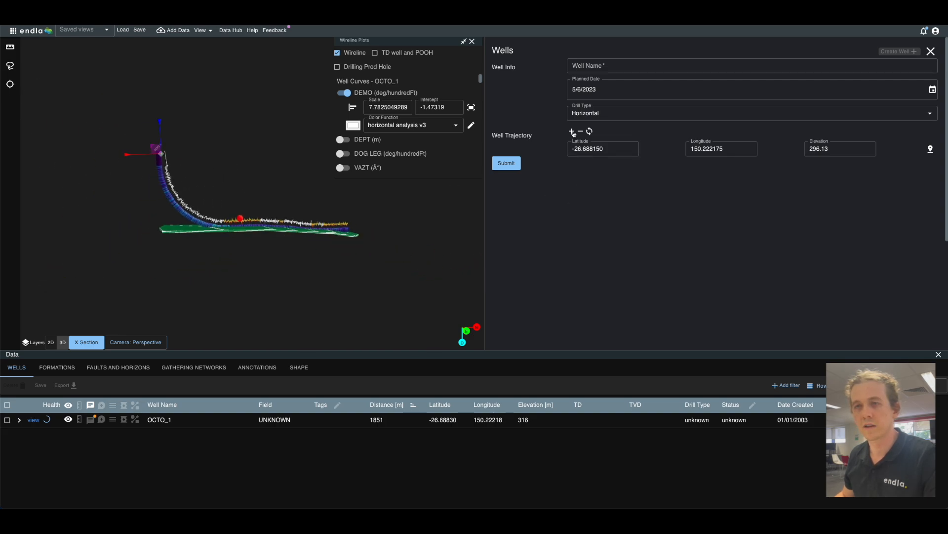
Add three more trajectory points following OCTO_1's curve down, at elevations of about 96, -104 and -304 m.
{"action": "left_click", "coordinate": [572, 132]}
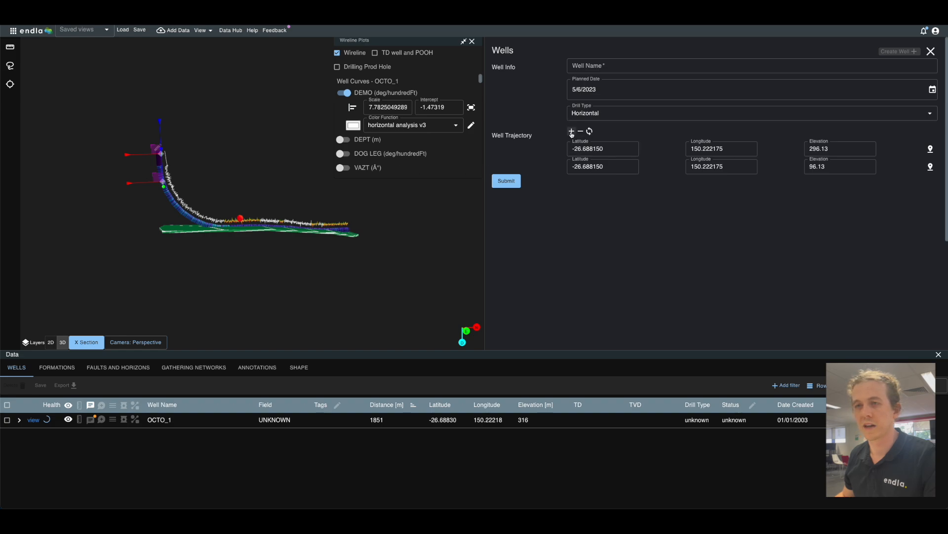
{"action": "left_click", "coordinate": [572, 132]}
{"action": "left_click_drag", "start_coordinate": [144, 211], "coordinate": [158, 209]}
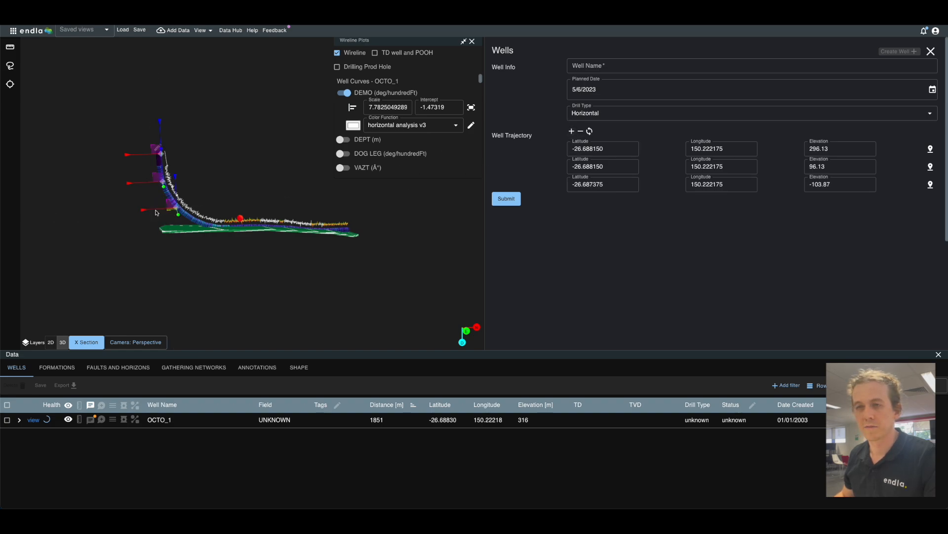
{"action": "left_click", "coordinate": [572, 131]}
{"action": "left_click_drag", "start_coordinate": [152, 239], "coordinate": [199, 231]}
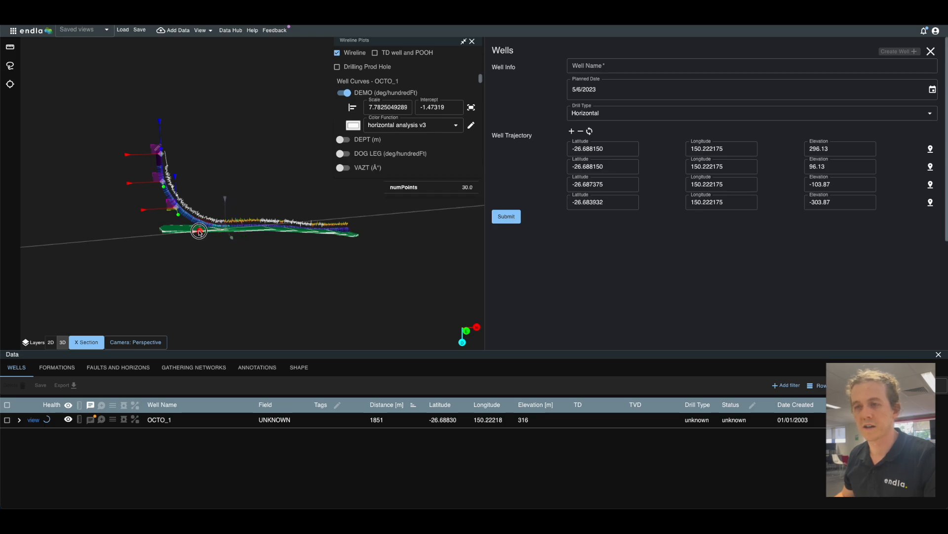
Add two trajectory points along OCTO_1's lateral at about -344 and -325 m elevation, and offset all points to longitudes between about 150.2228 and 150.2245.
{"action": "left_click", "coordinate": [571, 131]}
{"action": "left_click_drag", "start_coordinate": [198, 259], "coordinate": [290, 218]}
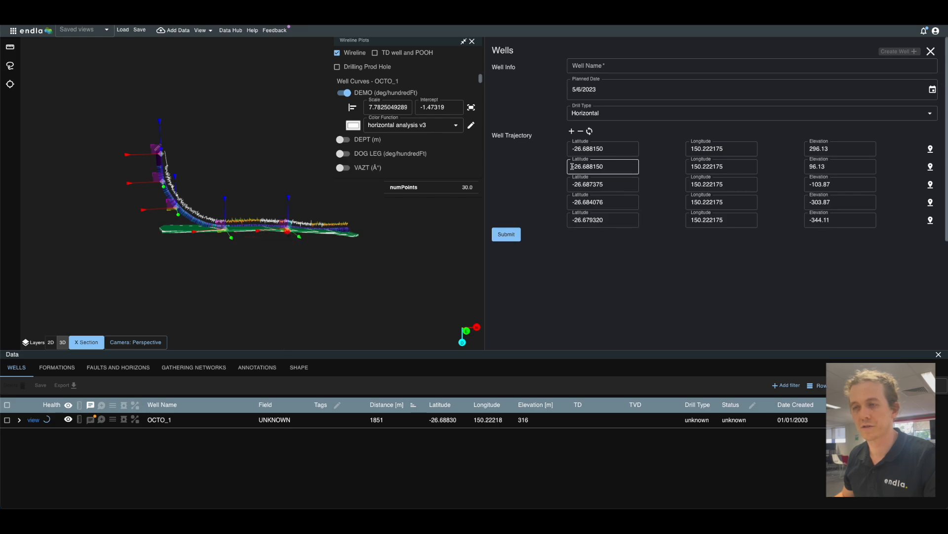
{"action": "left_click", "coordinate": [572, 131]}
{"action": "left_click_drag", "start_coordinate": [269, 248], "coordinate": [347, 202]}
{"action": "mouse_move", "coordinate": [333, 269]}
{"action": "left_mouse_down"}
{"action": "mouse_move", "coordinate": [301, 275]}
{"action": "mouse_move", "coordinate": [277, 259]}
{"action": "mouse_move", "coordinate": [273, 278]}
{"action": "mouse_move", "coordinate": [272, 262]}
{"action": "mouse_move", "coordinate": [217, 269]}
{"action": "mouse_move", "coordinate": [251, 250]}
{"action": "mouse_move", "coordinate": [218, 249]}
{"action": "mouse_move", "coordinate": [235, 226]}
{"action": "mouse_move", "coordinate": [257, 232]}
{"action": "mouse_move", "coordinate": [254, 201]}
{"action": "mouse_move", "coordinate": [244, 201]}
{"action": "mouse_move", "coordinate": [261, 200]}
{"action": "mouse_move", "coordinate": [254, 180]}
{"action": "mouse_move", "coordinate": [268, 186]}
{"action": "mouse_move", "coordinate": [218, 168]}
{"action": "mouse_move", "coordinate": [228, 168]}
{"action": "mouse_move", "coordinate": [237, 148]}
{"action": "mouse_move", "coordinate": [226, 228]}
{"action": "mouse_move", "coordinate": [338, 275]}
{"action": "left_mouse_up"}
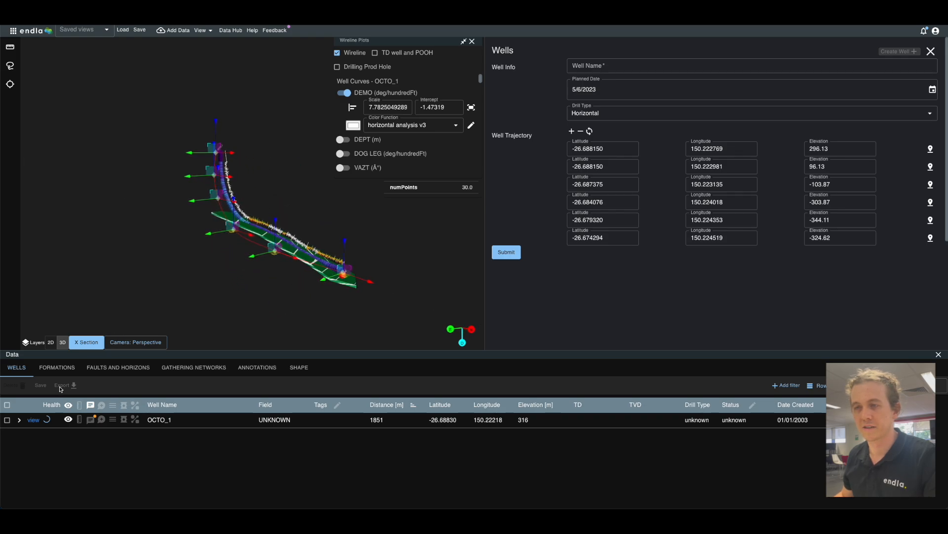
Leave the cross-section and raise the fourth and fifth trajectory points to elevations of about -274 and -288 m relative to the surface.
{"action": "left_click", "coordinate": [85, 345]}
{"action": "left_click_drag", "start_coordinate": [123, 254], "coordinate": [231, 269]}
{"action": "scroll", "coordinate": [231, 269], "scroll_direction": "up", "scroll_amount": 5}
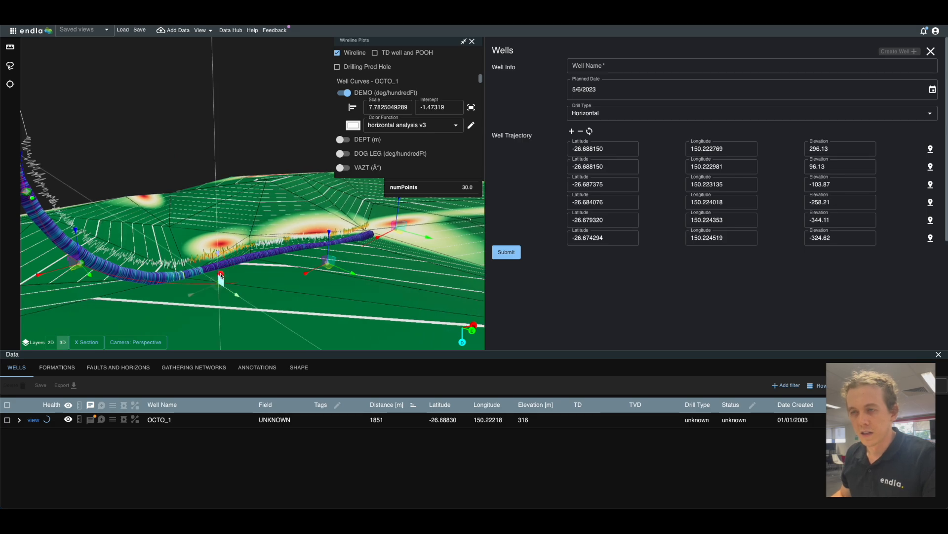
{"action": "left_click_drag", "start_coordinate": [218, 273], "coordinate": [218, 285]}
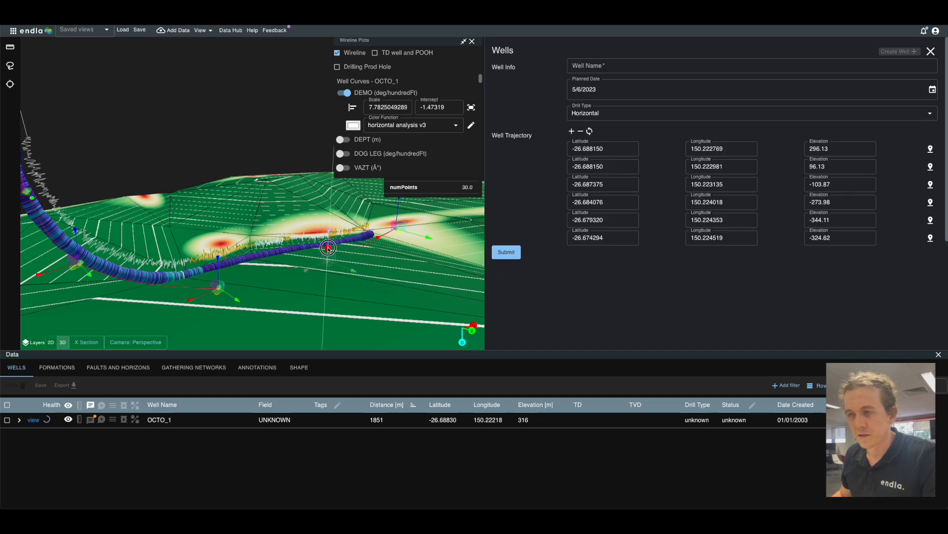
{"action": "left_click_drag", "start_coordinate": [328, 247], "coordinate": [329, 238]}
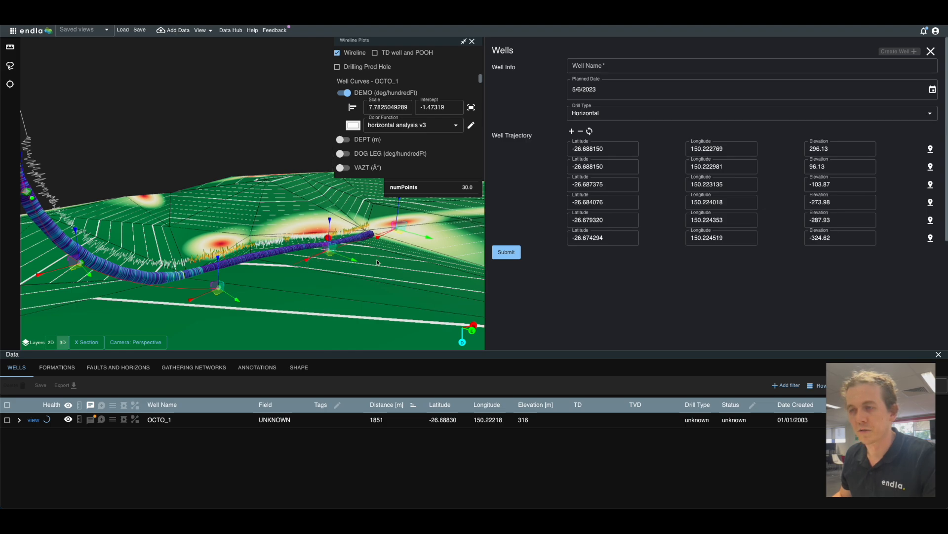
Lower the last trajectory point to about -404 m elevation and the fifth to about -308 m.
{"action": "left_click_drag", "start_coordinate": [381, 262], "coordinate": [335, 285]}
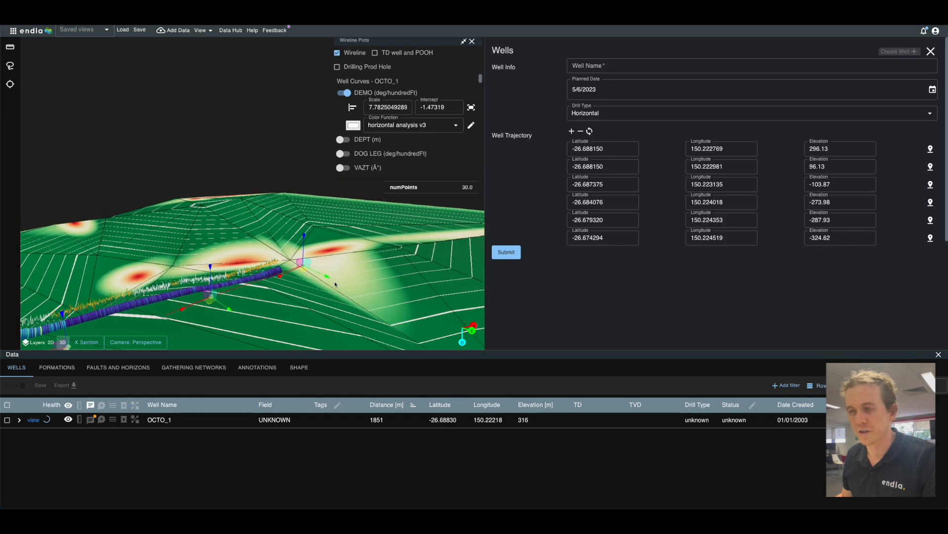
{"action": "mouse_move", "coordinate": [300, 250]}
{"action": "left_mouse_down"}
{"action": "mouse_move", "coordinate": [287, 274]}
{"action": "mouse_move", "coordinate": [312, 326]}
{"action": "mouse_move", "coordinate": [302, 293]}
{"action": "mouse_move", "coordinate": [226, 307]}
{"action": "mouse_move", "coordinate": [205, 301]}
{"action": "left_mouse_up"}
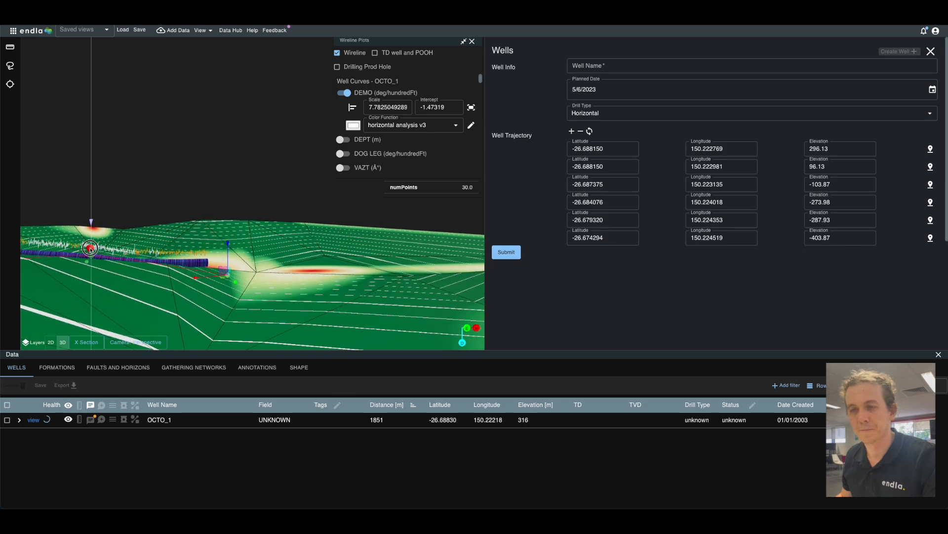
{"action": "mouse_move", "coordinate": [90, 248]}
{"action": "left_mouse_down"}
{"action": "mouse_move", "coordinate": [126, 280]}
{"action": "mouse_move", "coordinate": [122, 297]}
{"action": "mouse_move", "coordinate": [102, 304]}
{"action": "mouse_move", "coordinate": [194, 213]}
{"action": "left_mouse_up"}
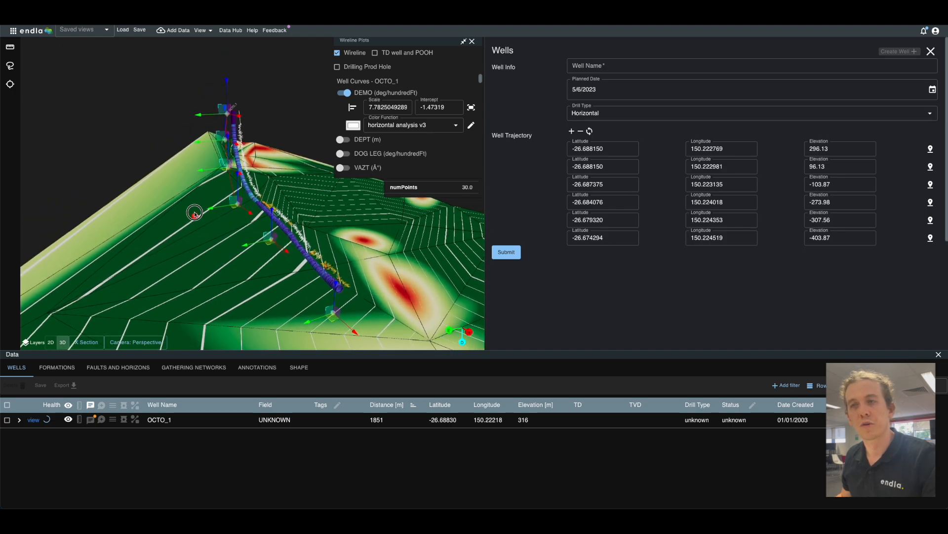